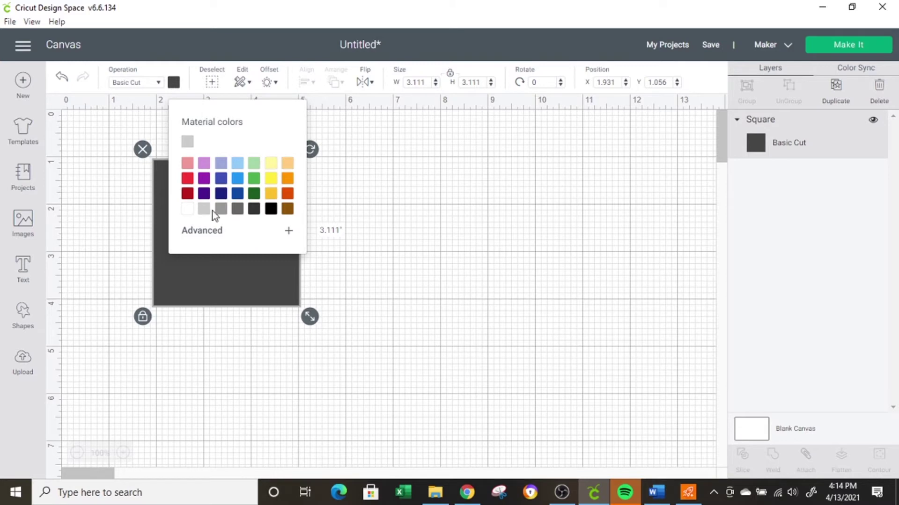
Step: Change the square's material color to light gray
click(204, 210)
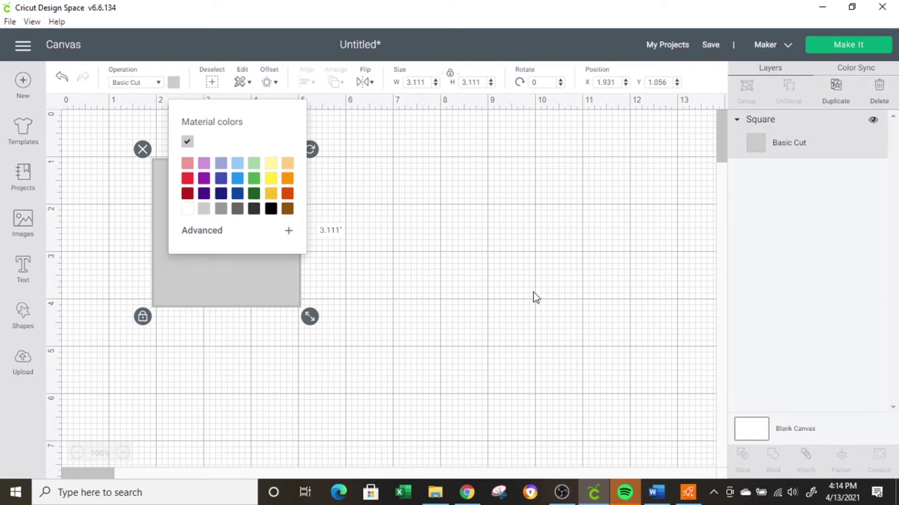
click(513, 263)
click(238, 214)
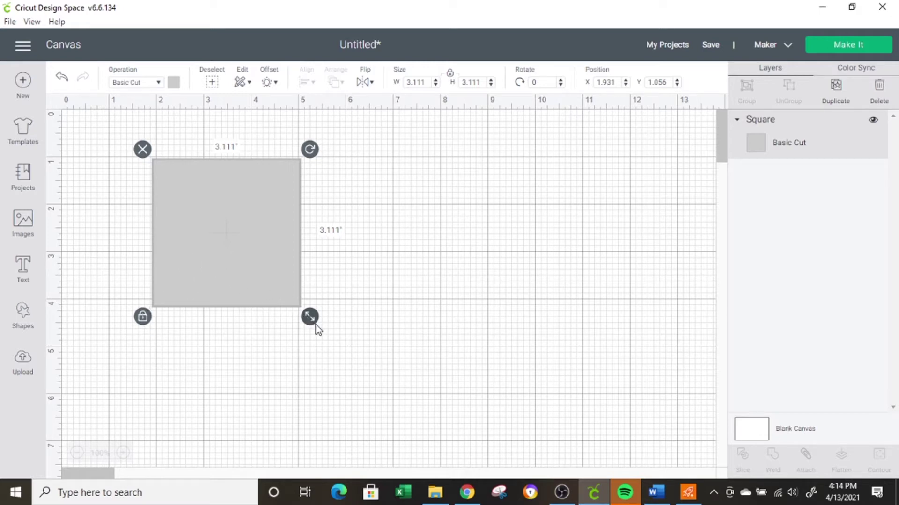
Step: Unlock the square's proportions, resize it to 3 inches wide by 4 inches high, and move it to X 4, Y 1
drag(310, 318, 289, 330)
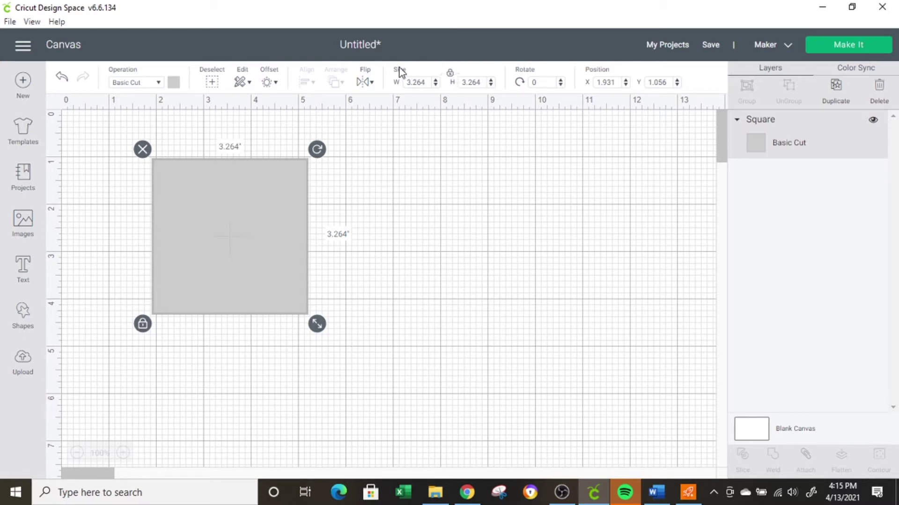
click(449, 73)
click(406, 82)
text(3)
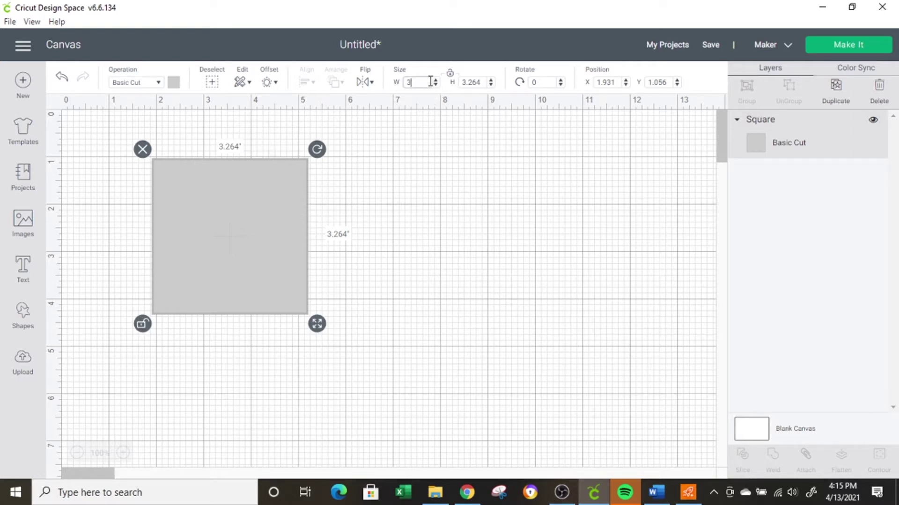
key(Tab)
text(4)
key(Tab)
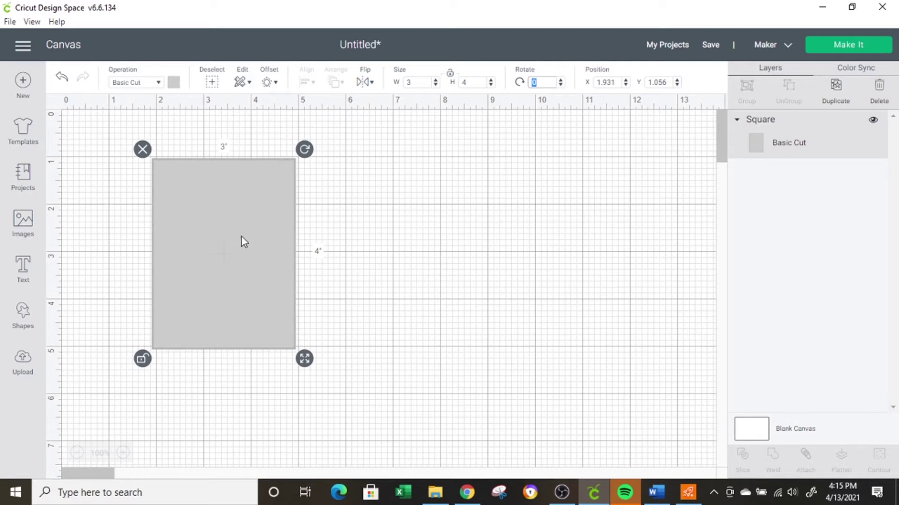
drag(241, 236, 286, 210)
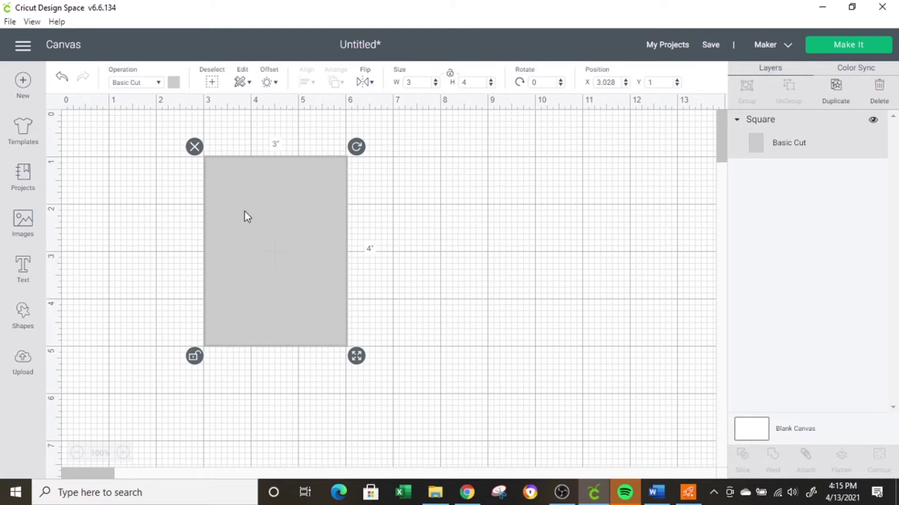
drag(245, 212, 290, 211)
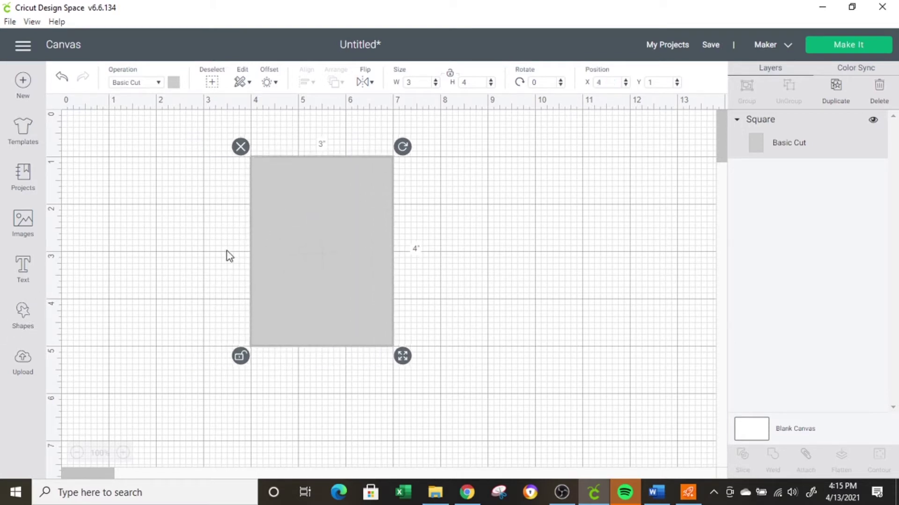
Step: Add a score line in the empty space beside the rectangle and rotate it 90 degrees
click(26, 318)
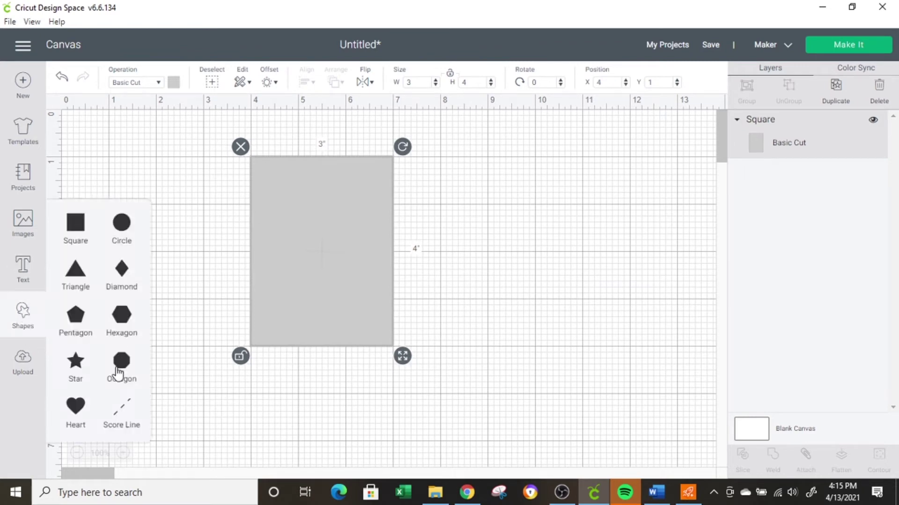
click(123, 413)
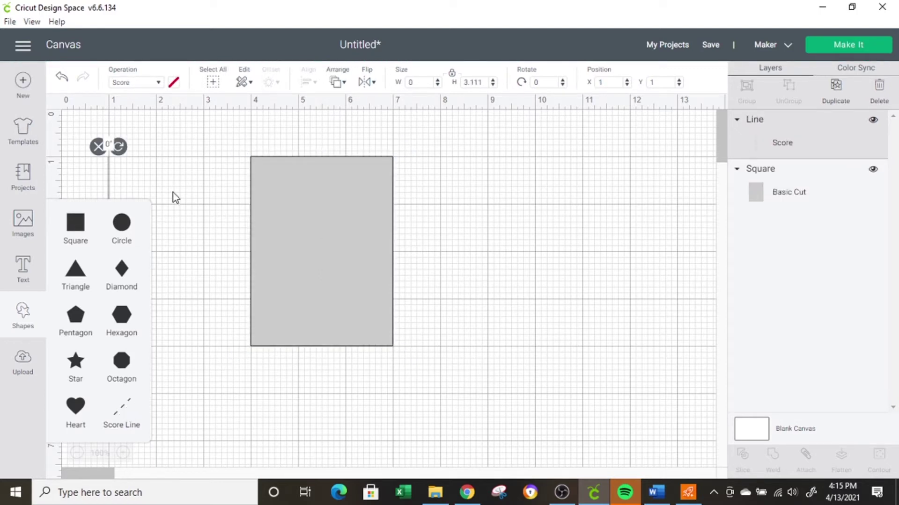
click(126, 181)
drag(110, 185, 165, 214)
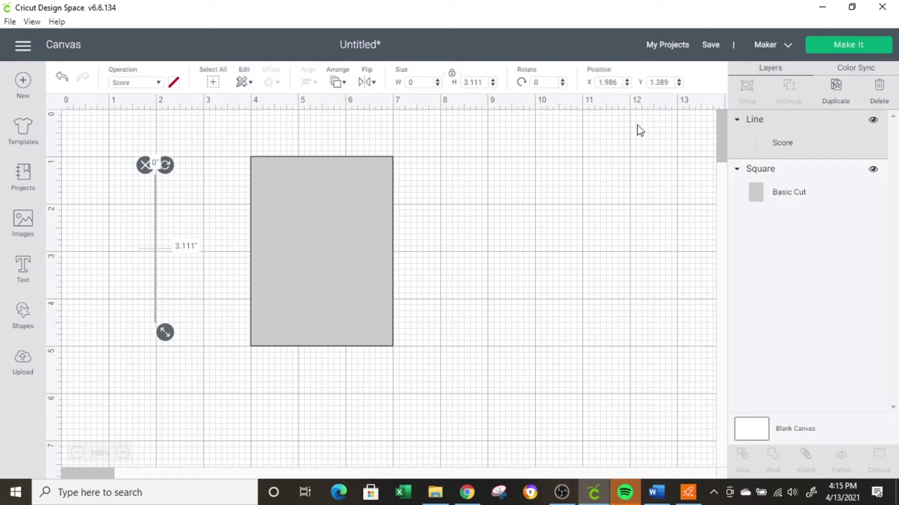
click(543, 82)
text(90)
key(Return)
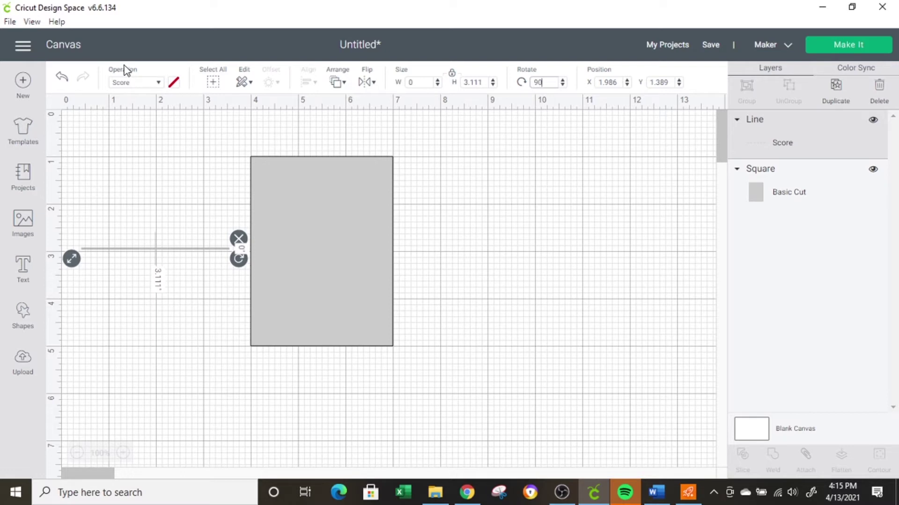
Step: Change the line's operation from scoring to a black fine point (0.4 mm) pen
click(158, 84)
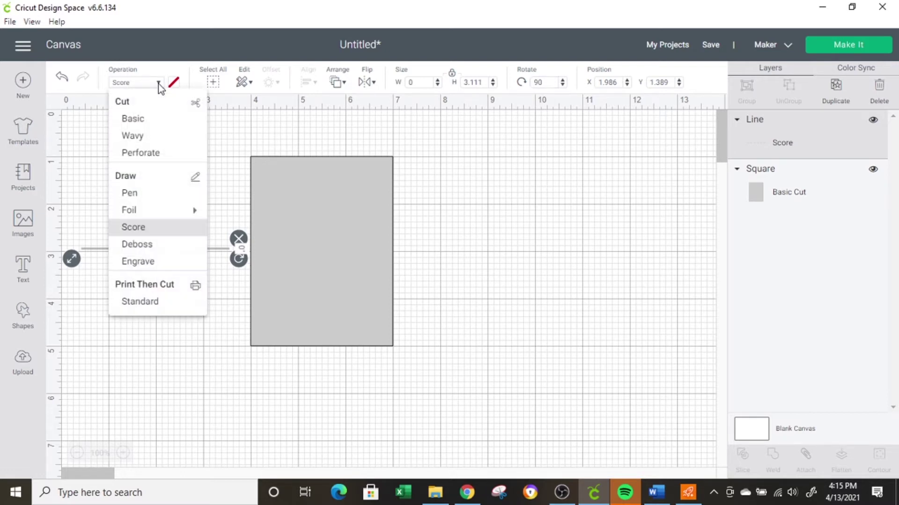
click(136, 199)
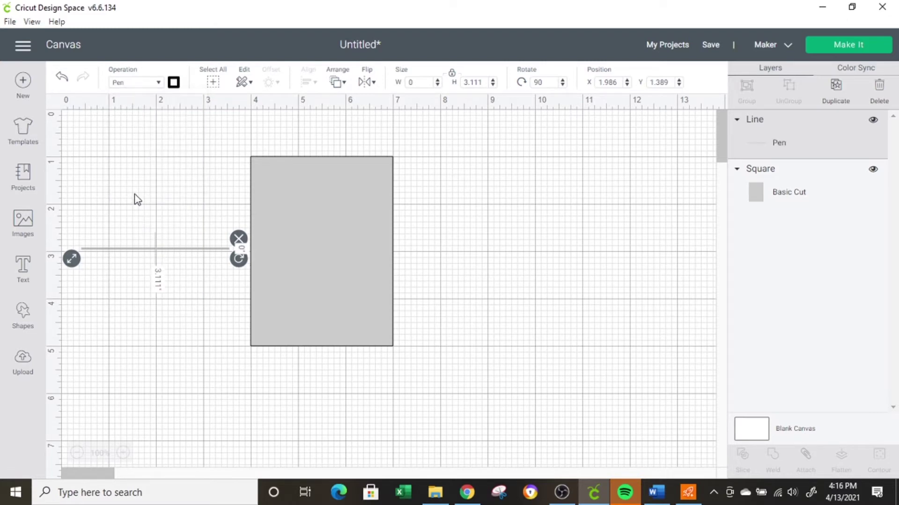
click(174, 83)
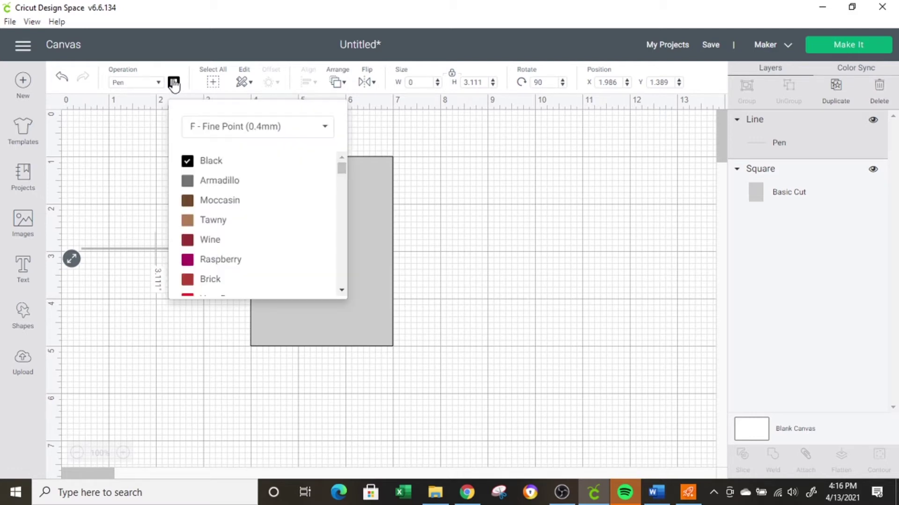
scroll(233, 232, down, 5)
scroll(233, 234, up, 5)
click(188, 162)
click(135, 193)
Step: Move the pen line slightly up and set its length to 2.75 inches
click(157, 249)
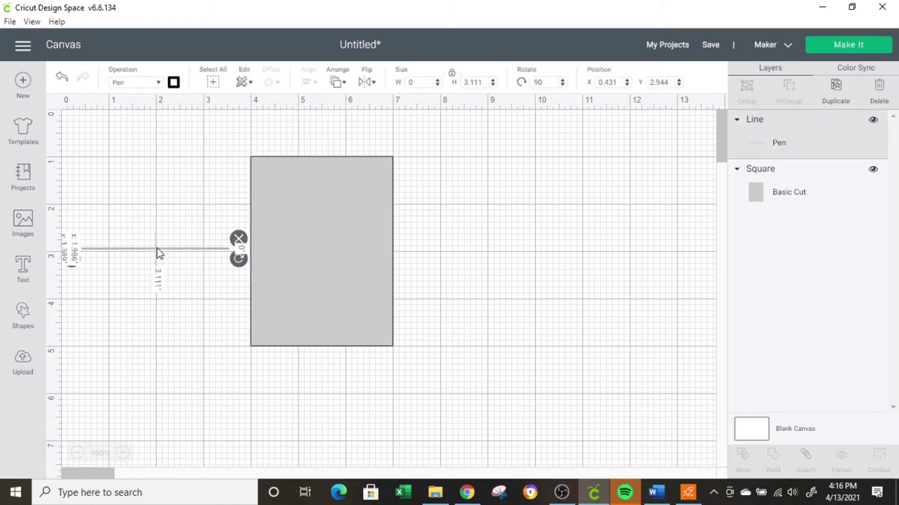
drag(157, 249, 210, 217)
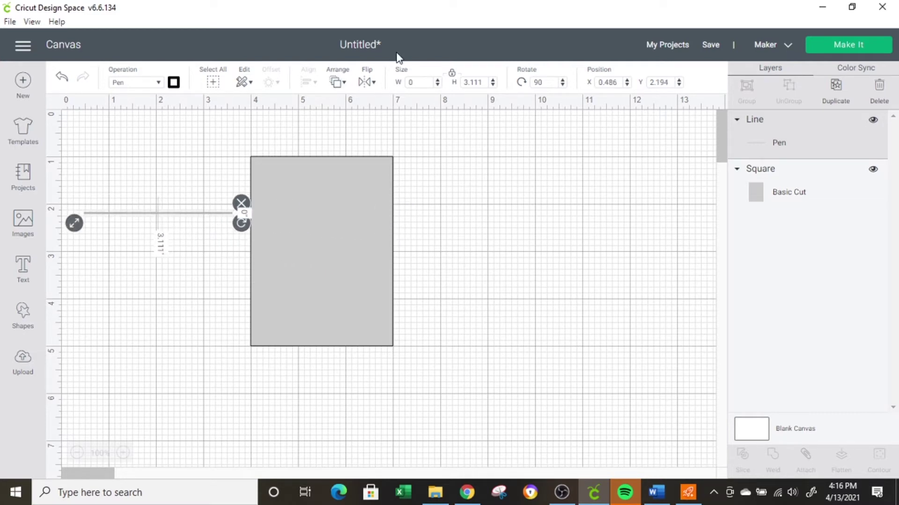
click(463, 84)
text(2.75)
key(Return)
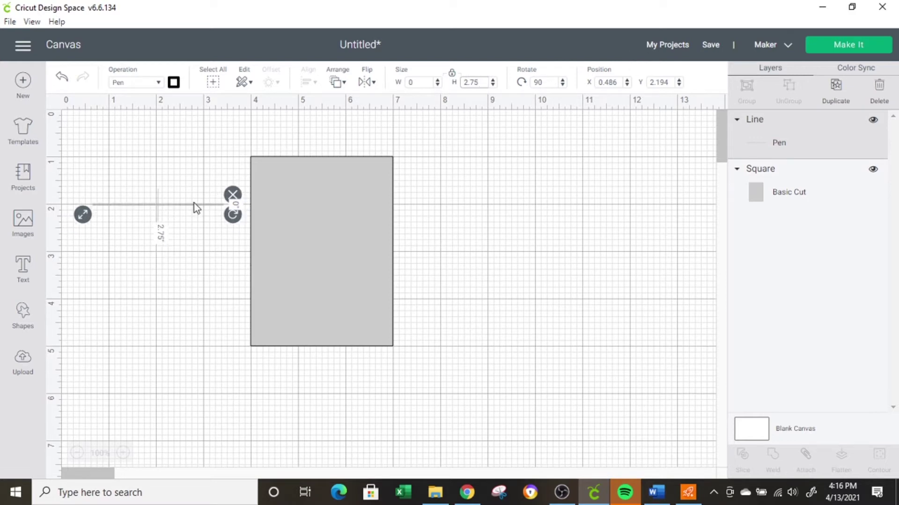
Step: Place the pen line across the upper part of the rectangle to test how it fits
drag(195, 203, 356, 212)
click(429, 201)
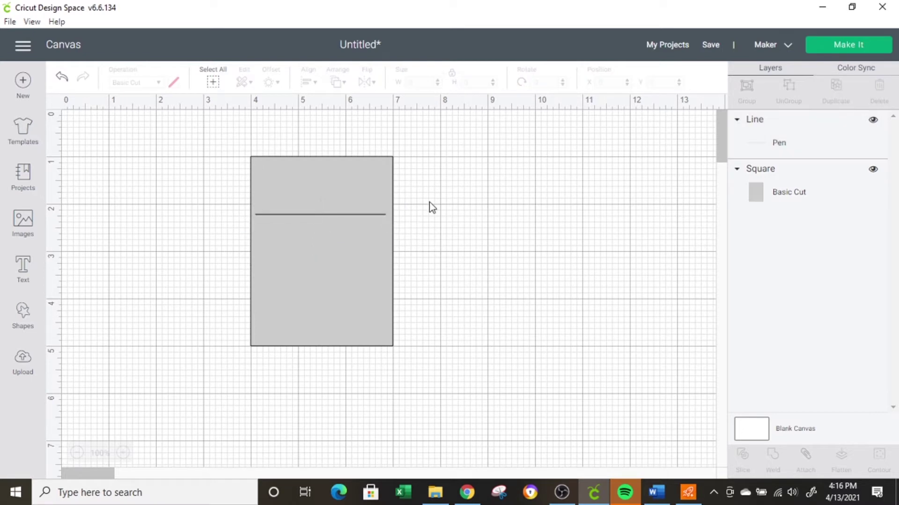
click(364, 214)
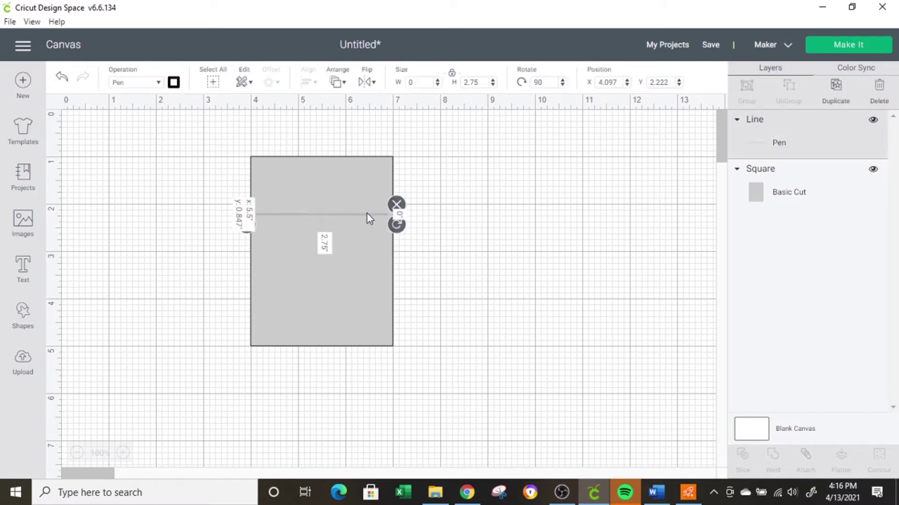
click(461, 181)
Step: Move the line off the rectangle to about X 1.6, Y 2, and shift the rectangle to about X 5, Y 1
drag(368, 215, 206, 216)
drag(329, 209, 388, 209)
drag(209, 215, 239, 209)
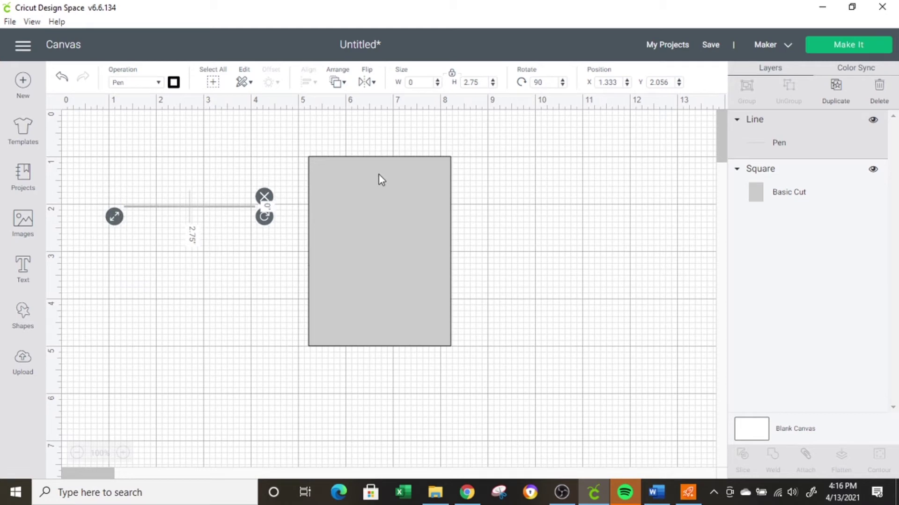
drag(389, 199, 380, 199)
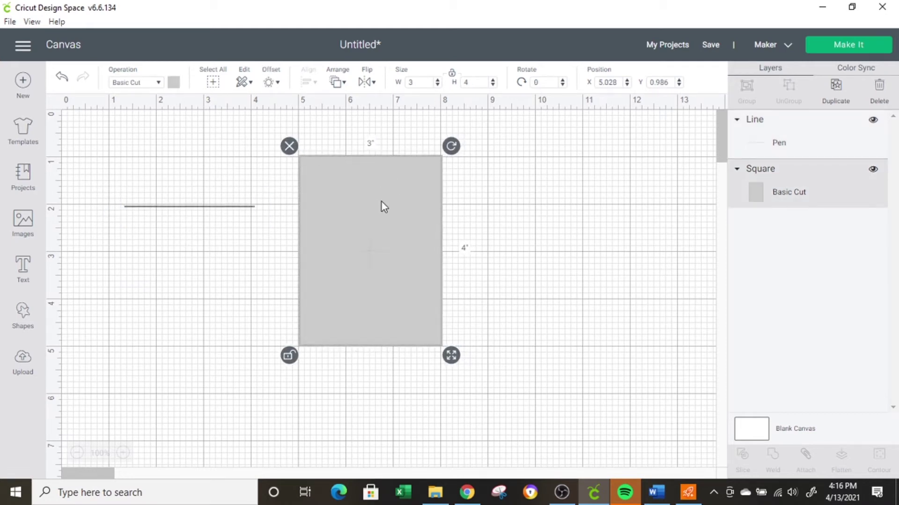
click(227, 207)
drag(230, 212, 236, 206)
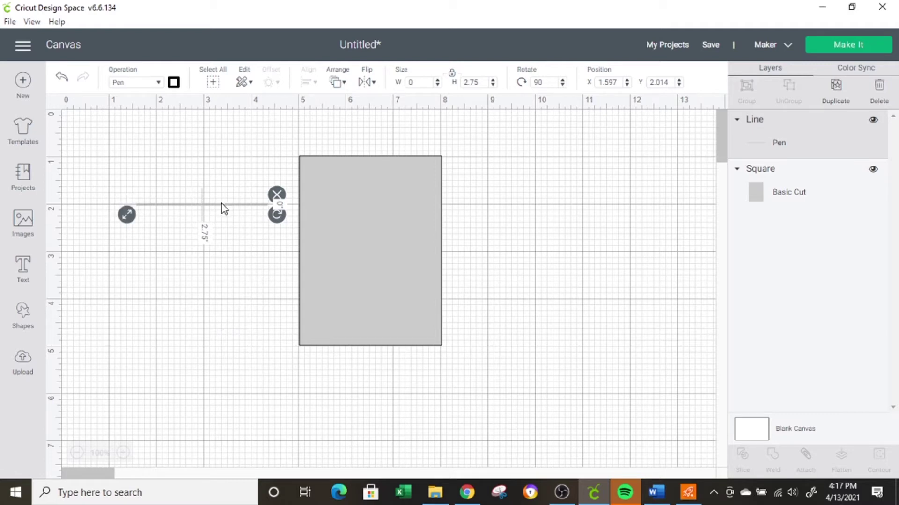
Step: Duplicate the 2.75-inch pen line six times
click(836, 89)
click(836, 89)
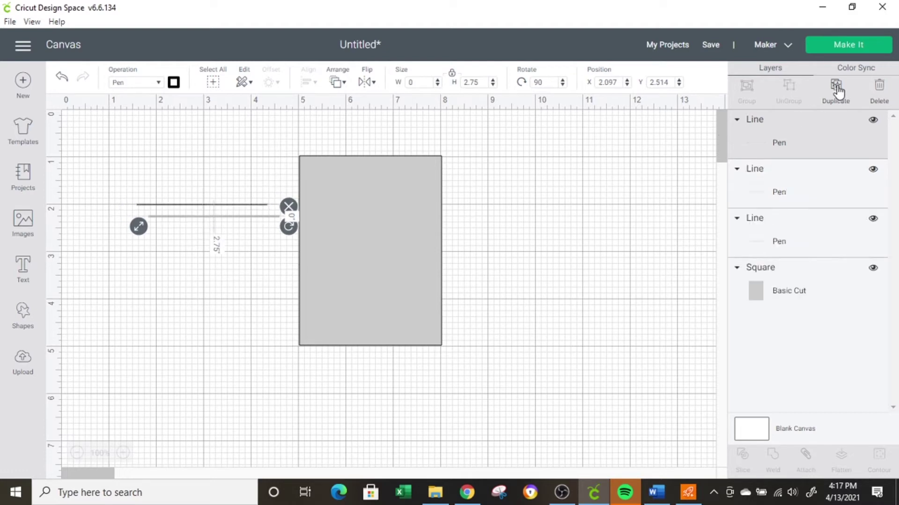
click(835, 89)
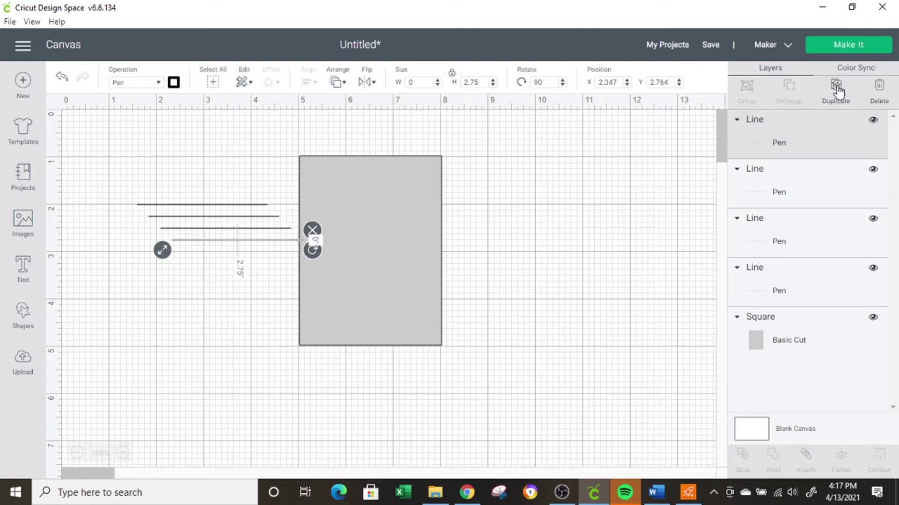
click(836, 89)
click(837, 89)
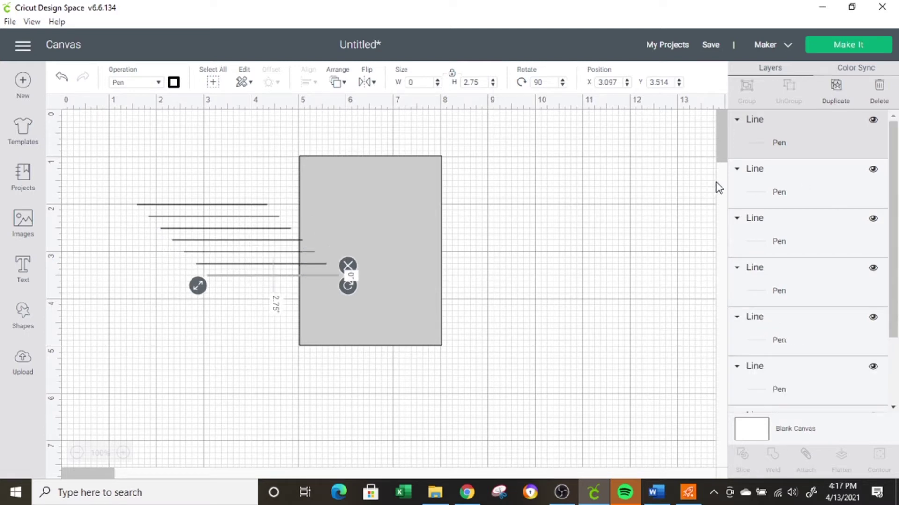
Step: Move the lowest line copy down near the rectangle's lower edge, at about Y 4.9, and shift the top line roughly above it
drag(403, 224, 403, 224)
drag(220, 205, 236, 335)
drag(241, 343, 240, 345)
click(293, 373)
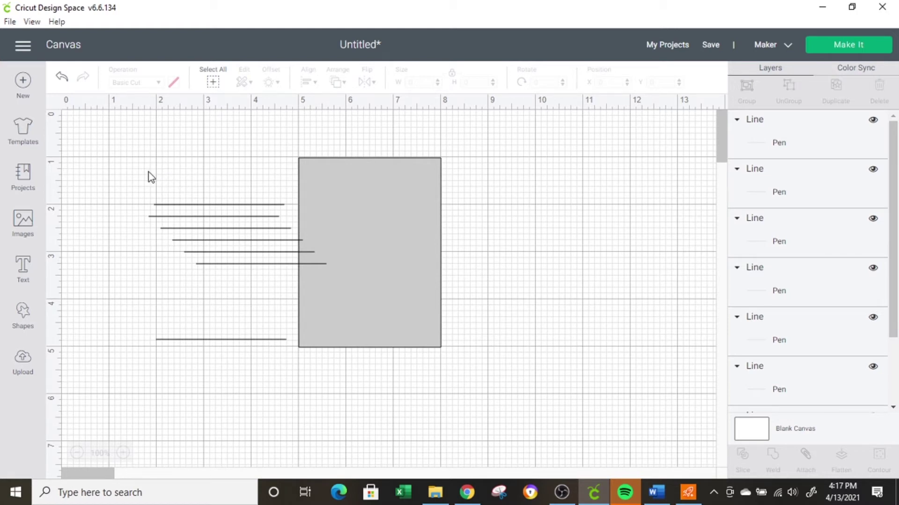
Step: Select all seven pen lines without the rectangle and align them left
drag(142, 181, 242, 400)
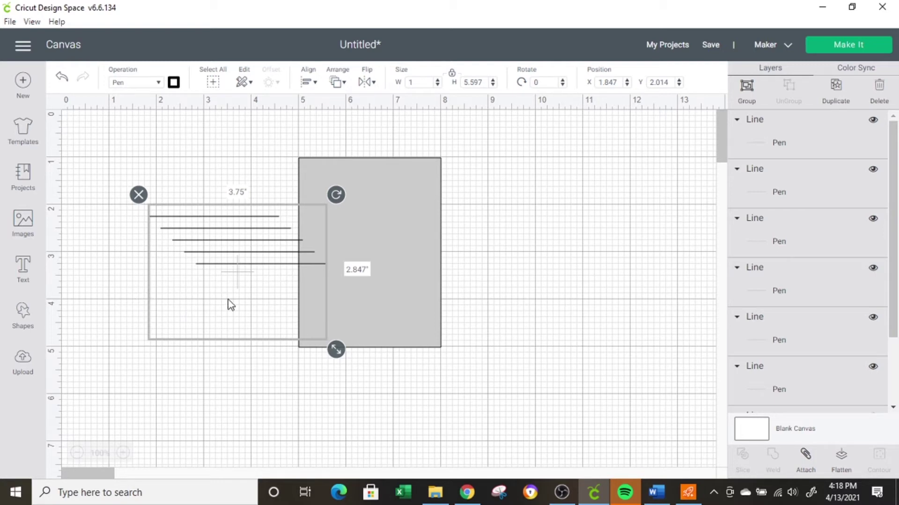
click(528, 234)
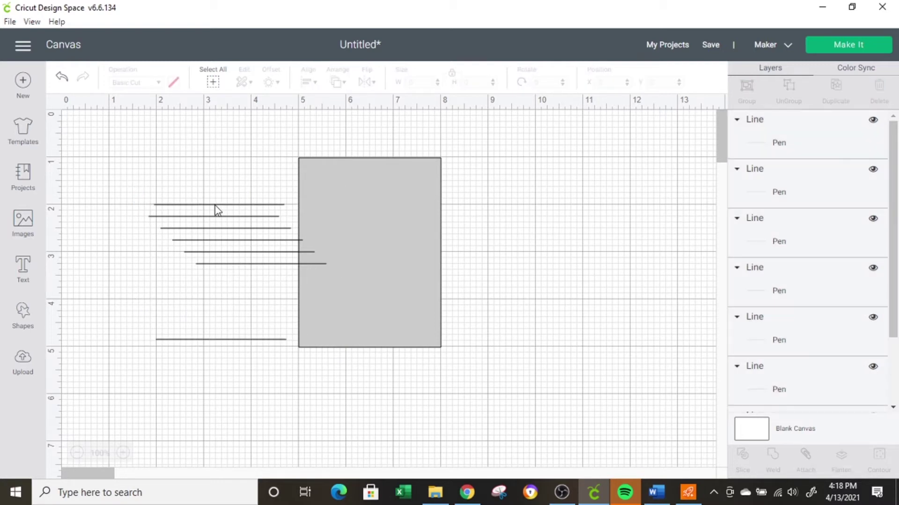
click(202, 204)
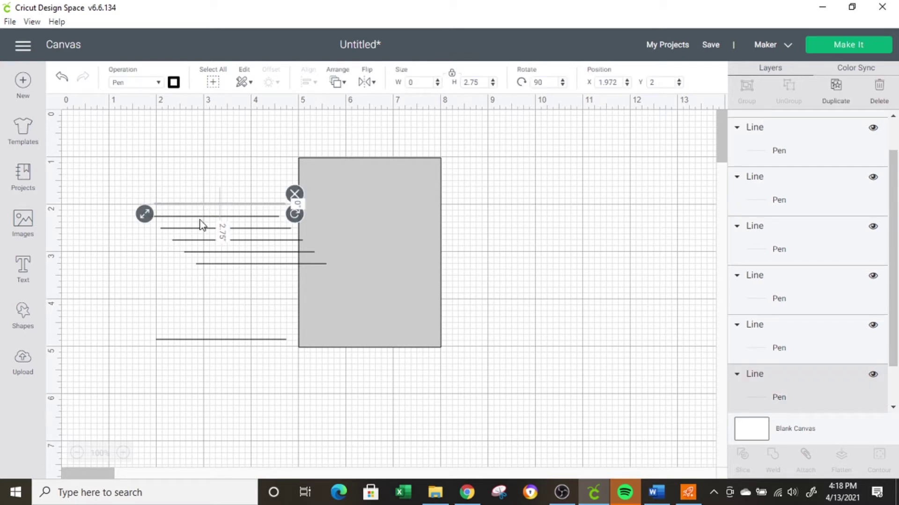
shift+click(198, 217)
shift+click(190, 229)
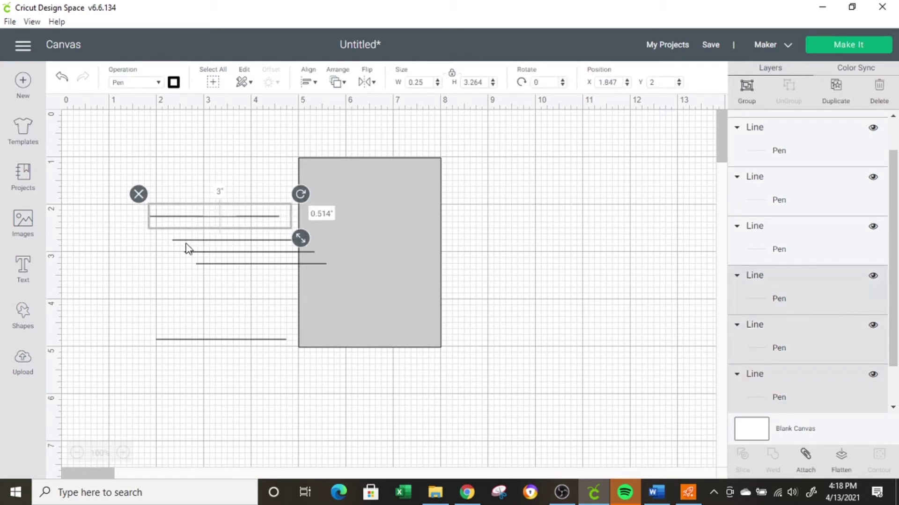
shift+click(185, 241)
shift+click(189, 252)
shift+click(205, 264)
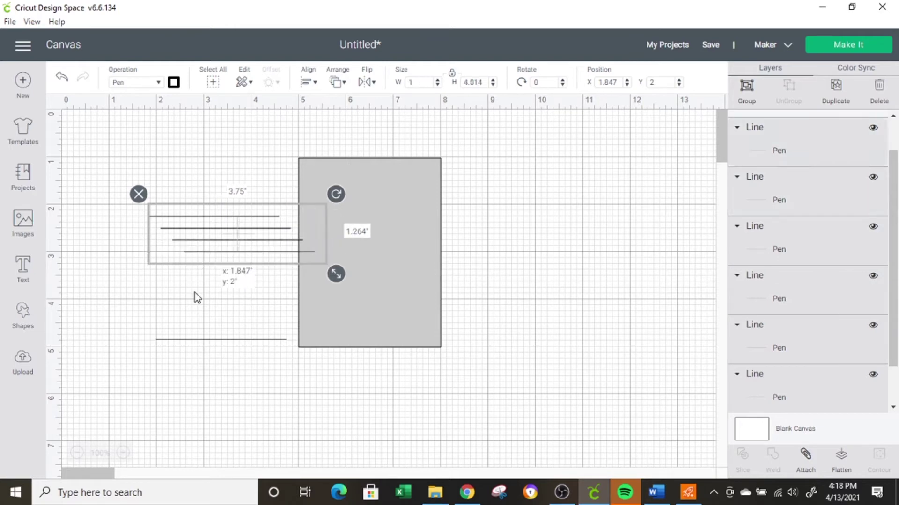
shift+click(174, 339)
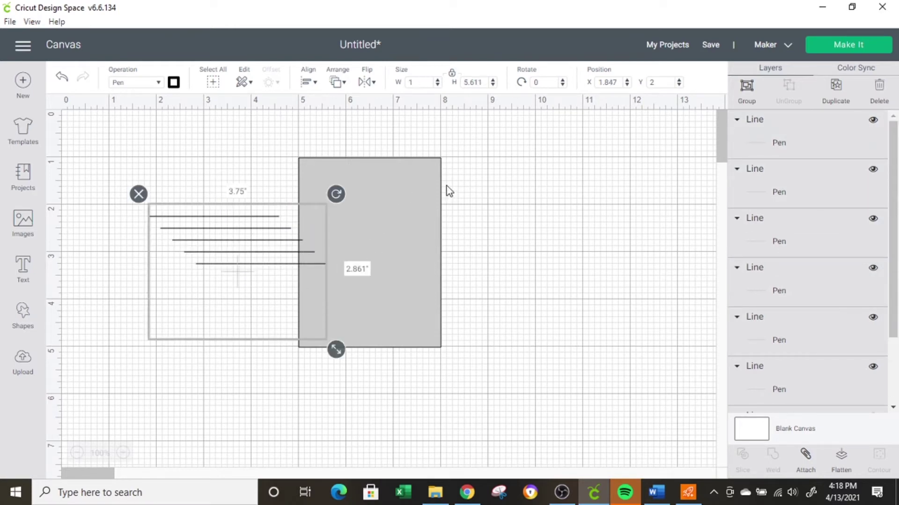
click(316, 83)
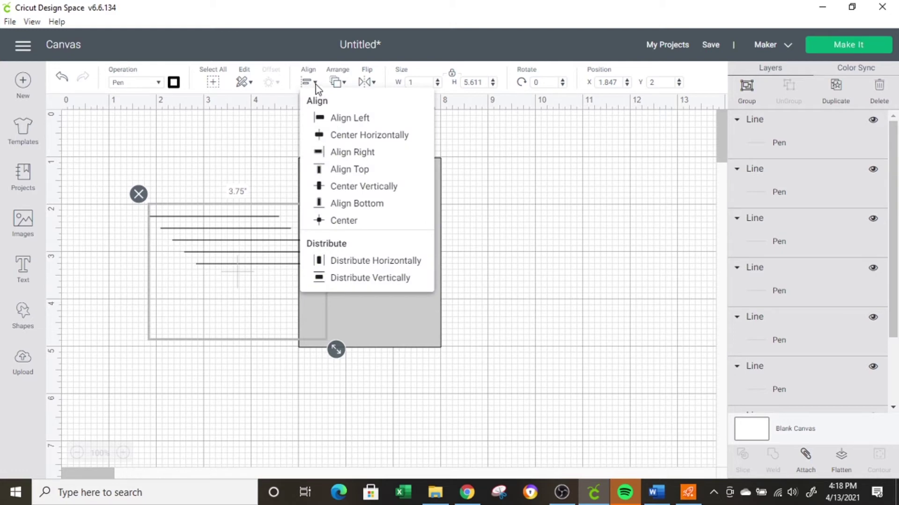
click(331, 117)
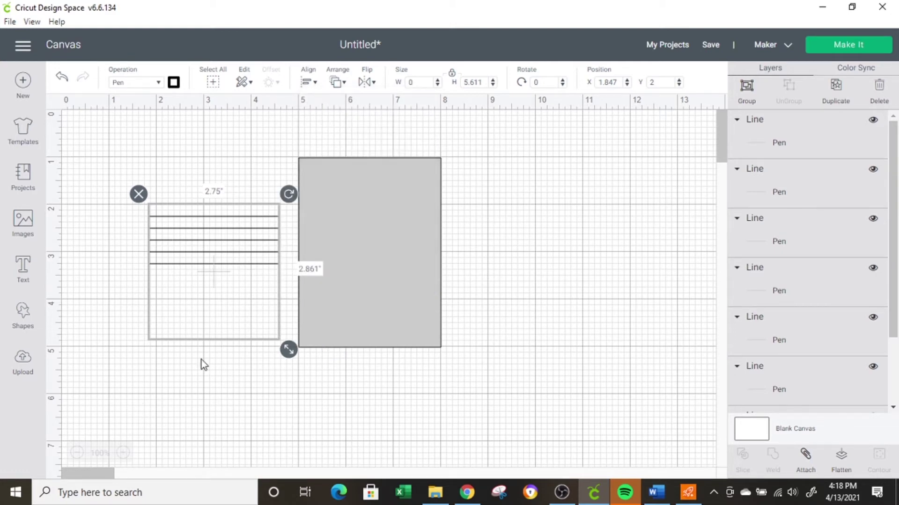
Step: Distribute the seven pen lines evenly in the vertical direction and group them
click(316, 83)
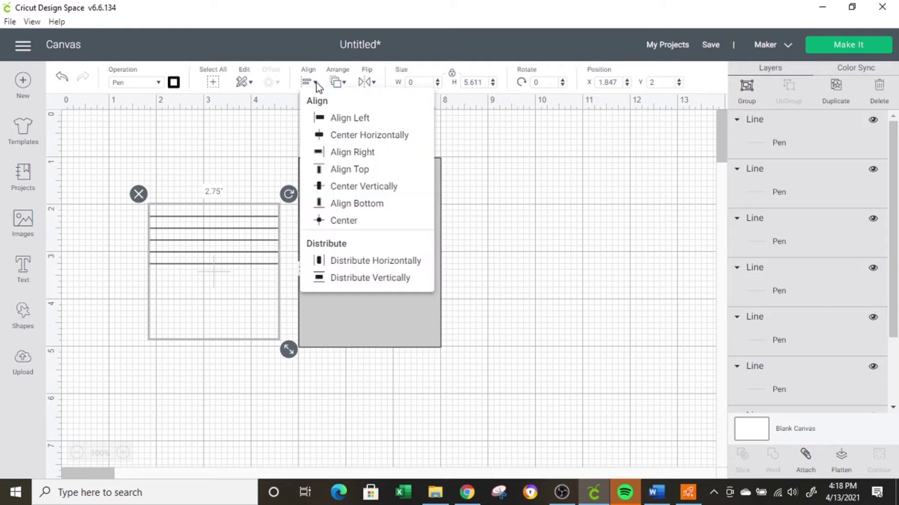
click(350, 261)
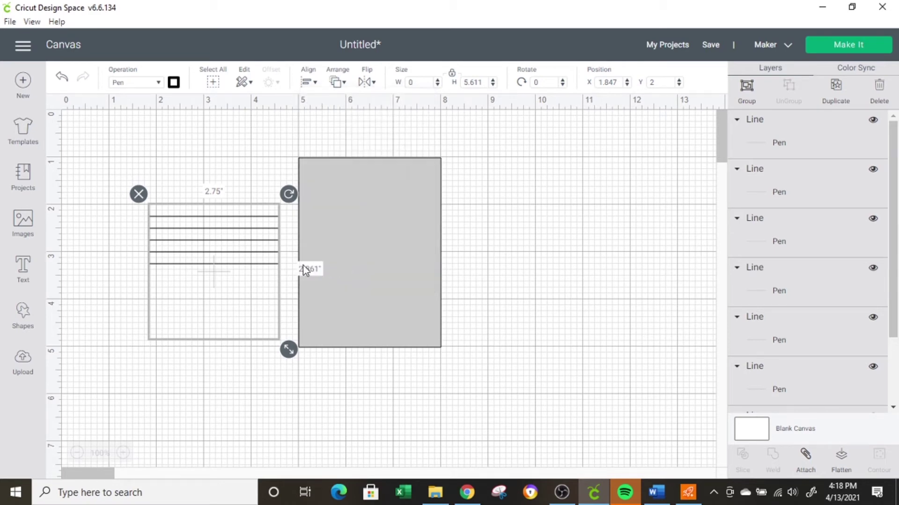
click(309, 82)
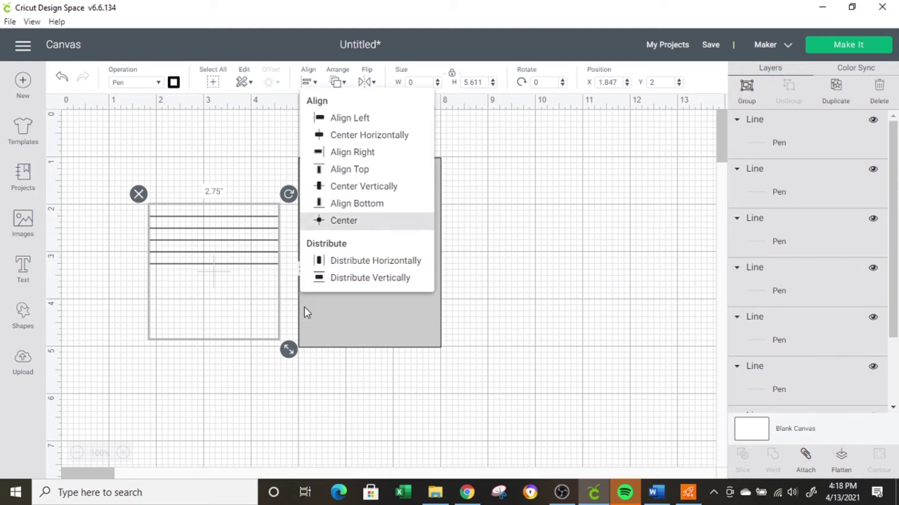
click(365, 282)
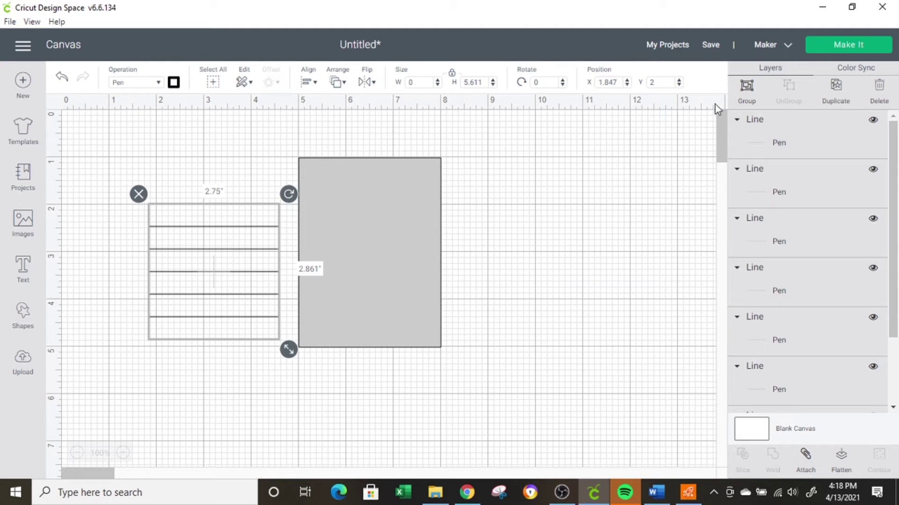
click(748, 90)
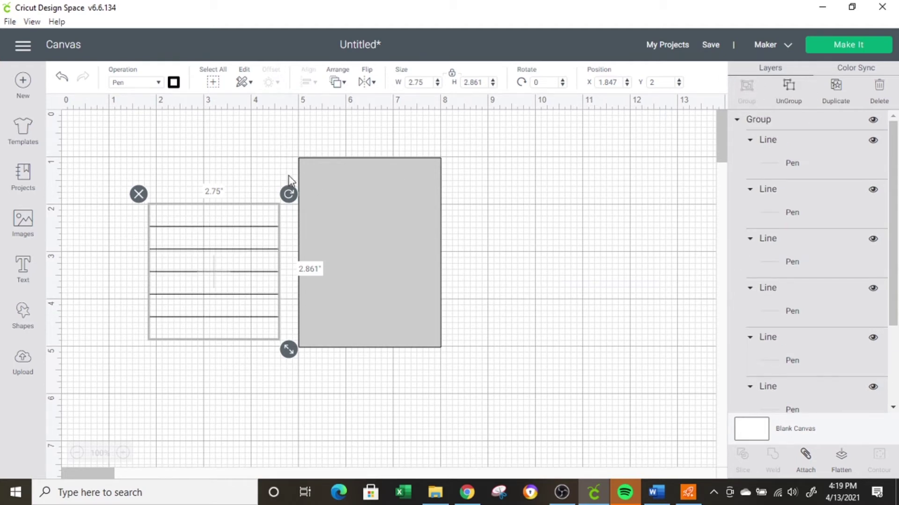
Step: Move the line group onto the gray rectangle, at about X 5.1, Y 2, leaving a blank area above the lines
click(226, 213)
drag(223, 226, 370, 242)
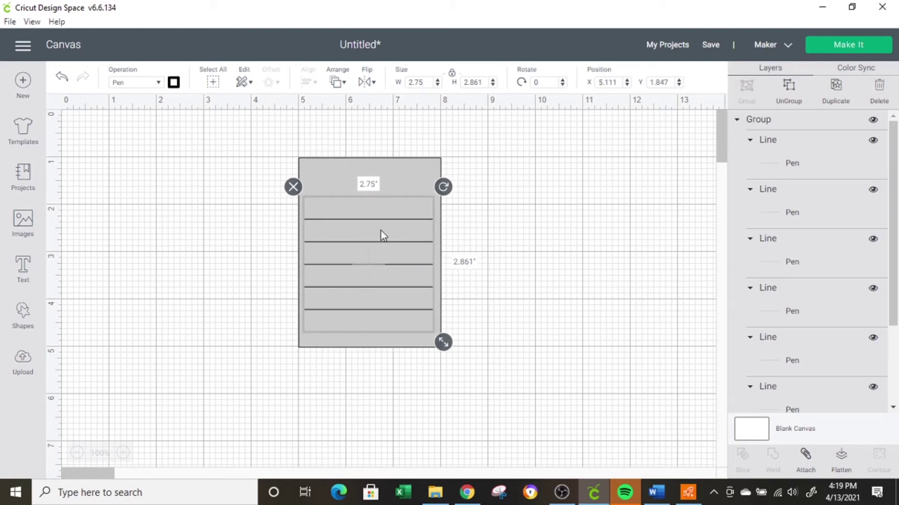
mouse_move(378, 248)
mouse_down()
mouse_move(365, 252)
mouse_move(378, 254)
mouse_up()
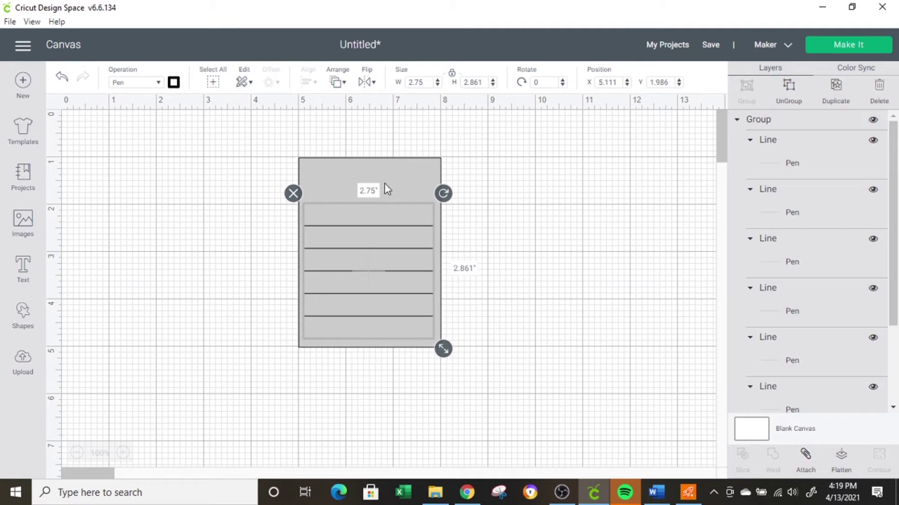
Step: Bring the rectangle to the front of the pen lines, and send it back behind them
click(384, 184)
click(336, 82)
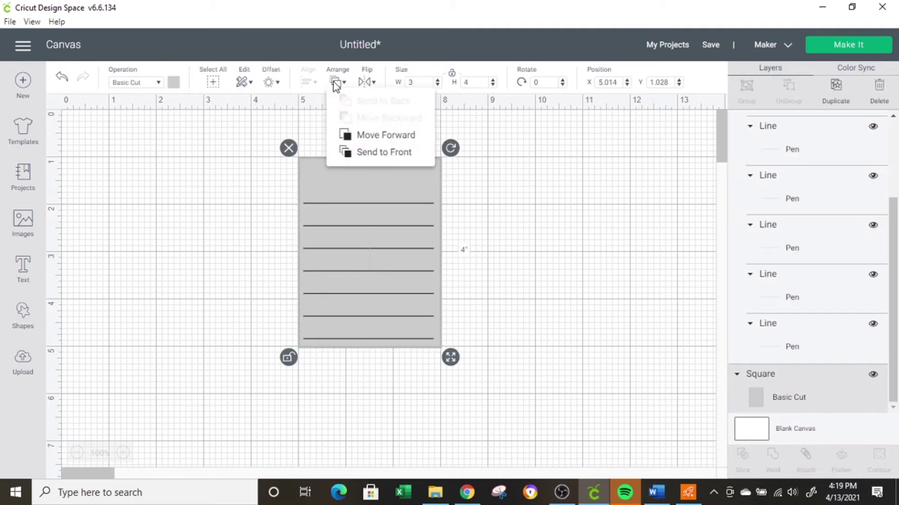
click(362, 152)
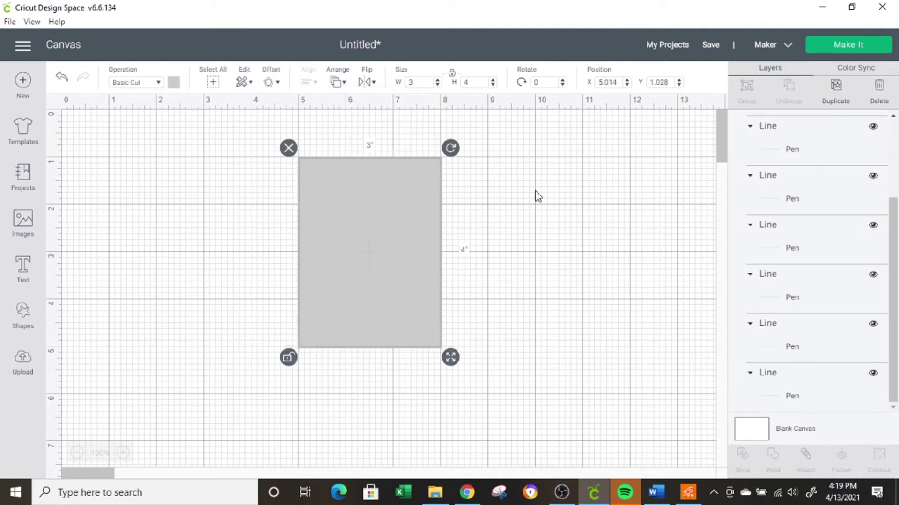
click(537, 196)
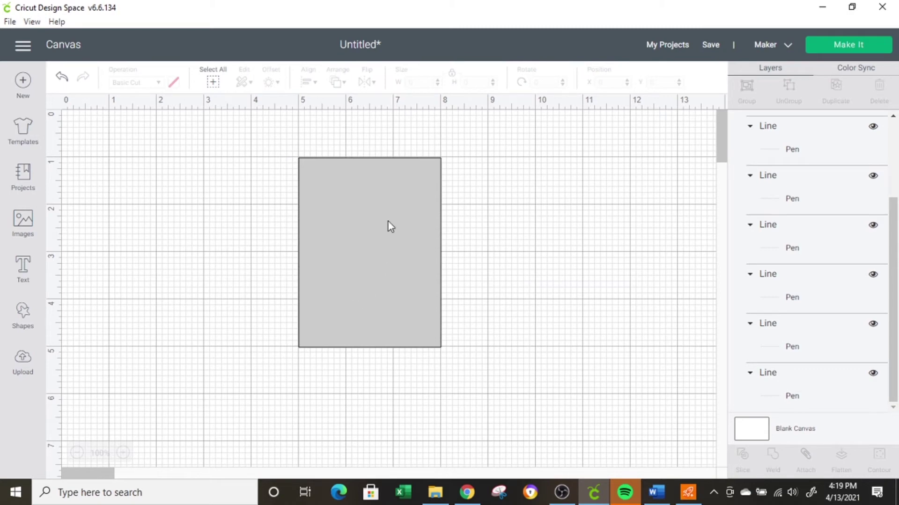
click(361, 181)
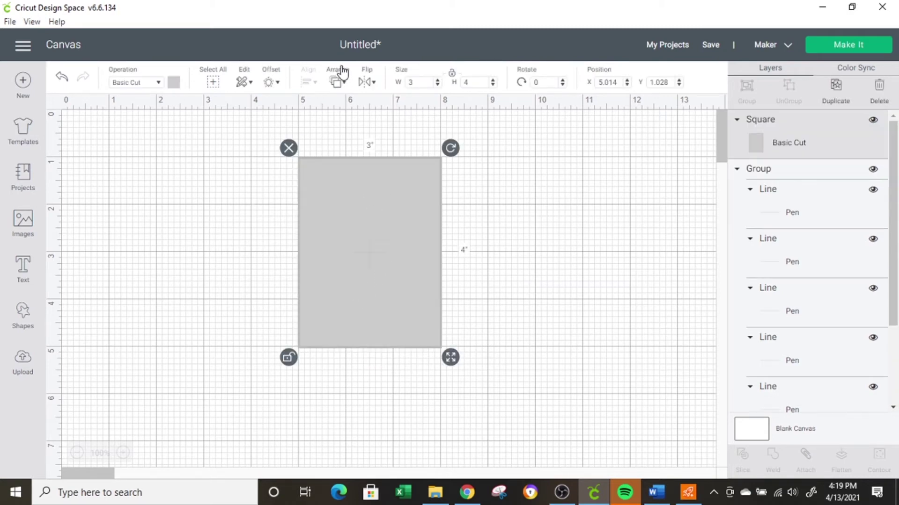
click(338, 84)
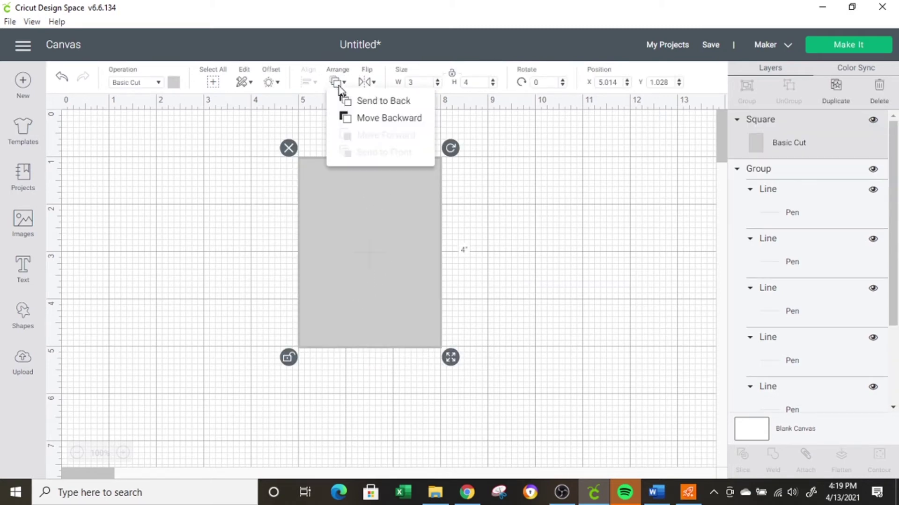
click(384, 105)
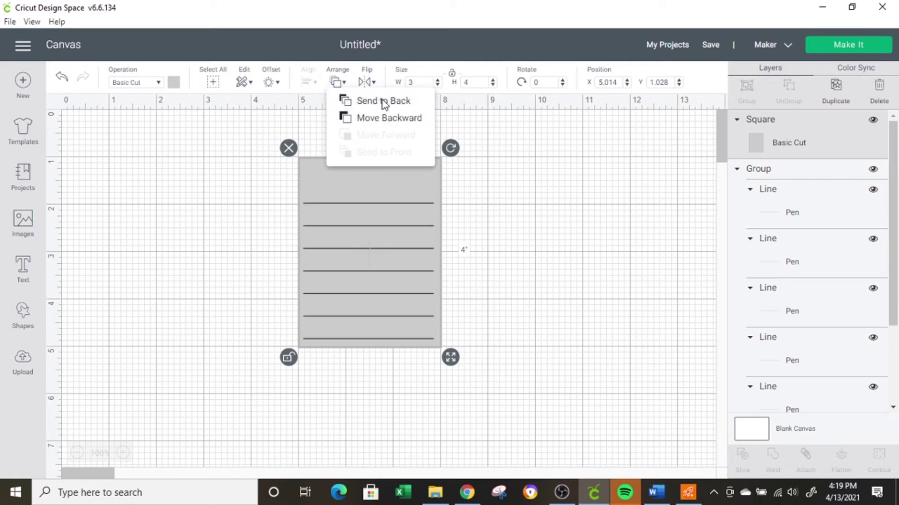
click(515, 233)
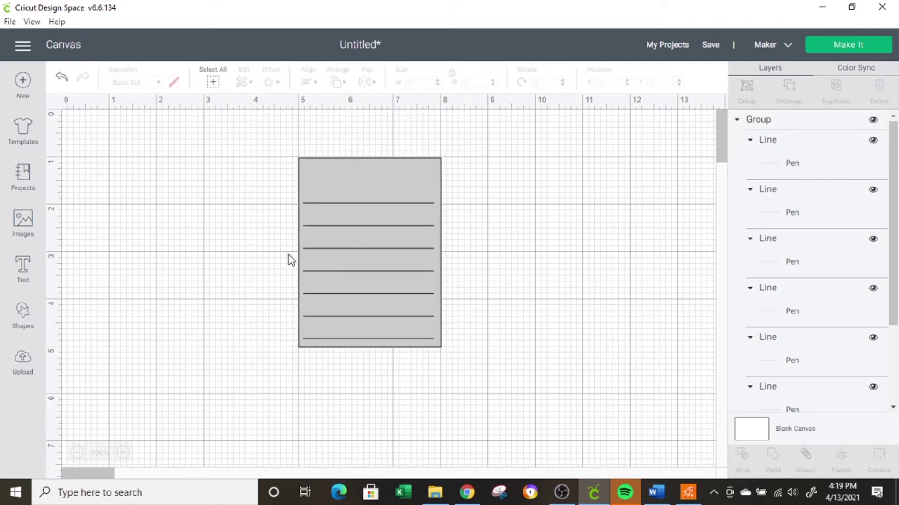
Step: Nudge the line group to about X 5.1, Y 1.97, and center it horizontally with the rectangle
click(327, 248)
drag(327, 248, 324, 248)
click(324, 248)
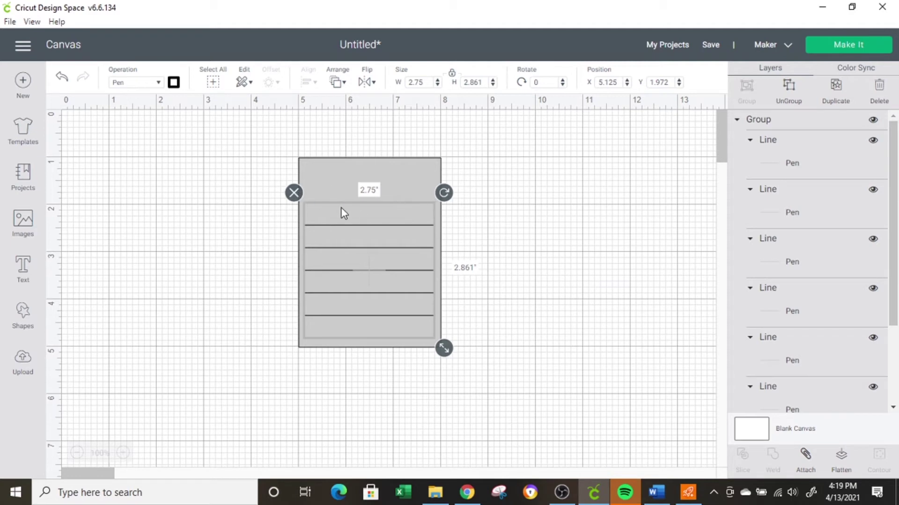
click(399, 203)
drag(275, 134, 507, 385)
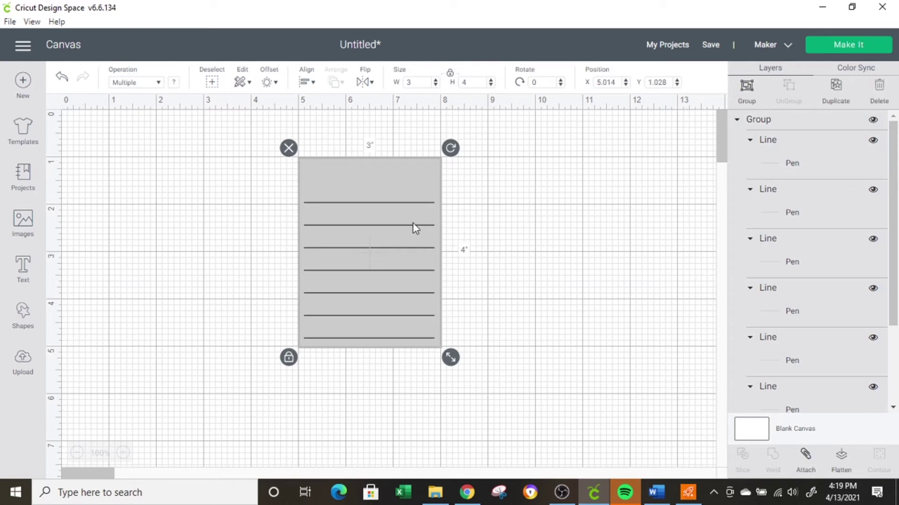
click(307, 81)
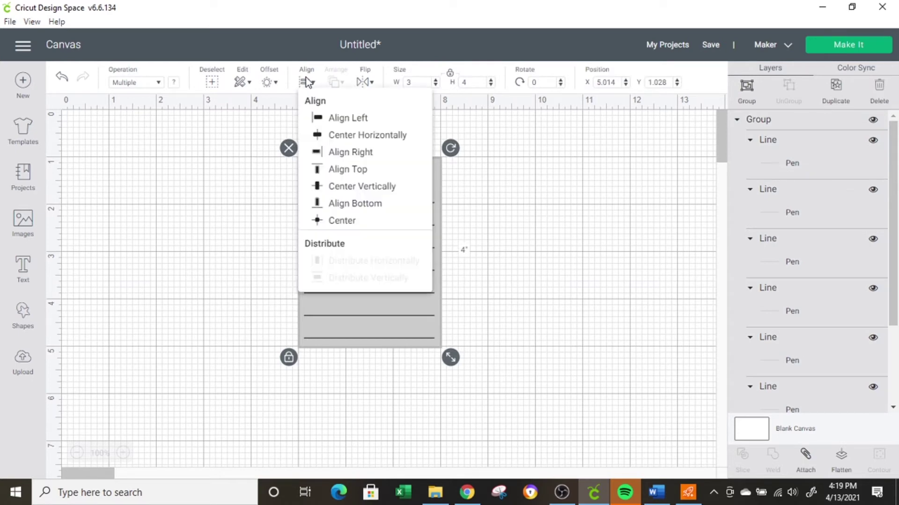
click(325, 135)
click(501, 221)
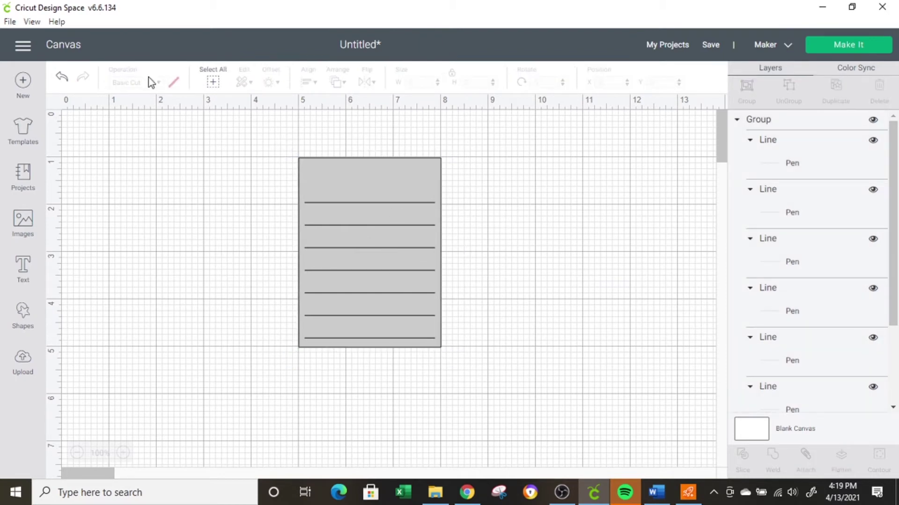
Step: Attach the line group to the rectangle so the lines are drawn on the card
drag(239, 121, 510, 379)
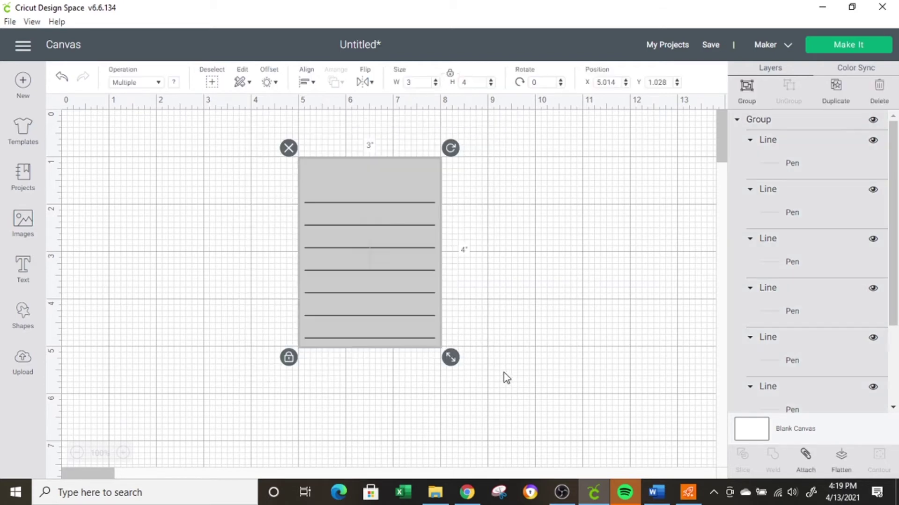
click(806, 459)
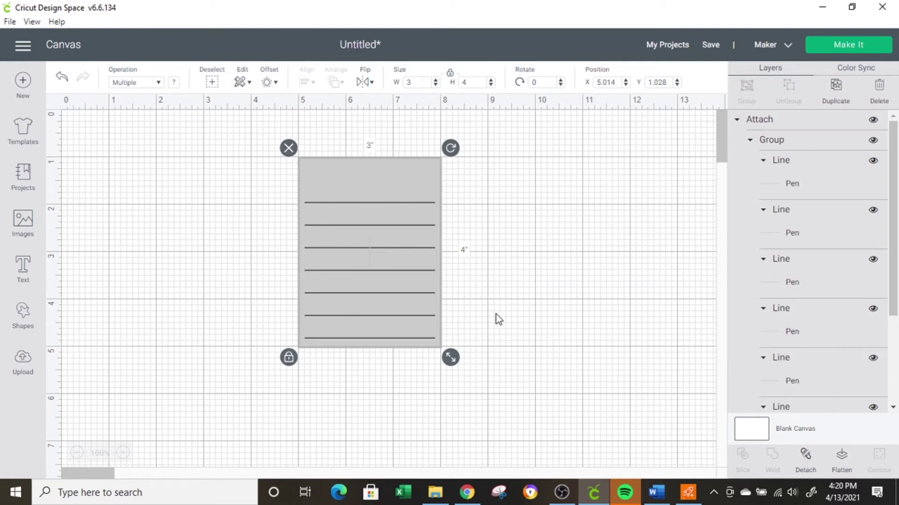
click(513, 327)
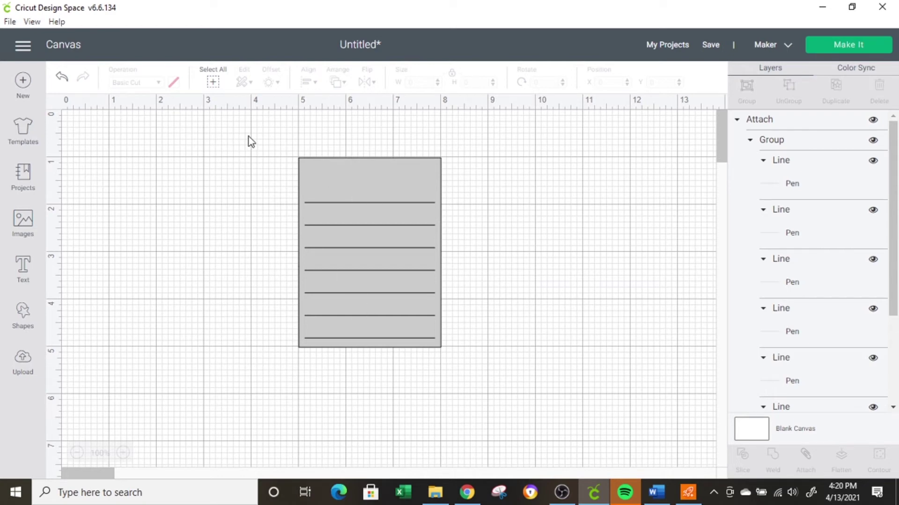
Step: Duplicate the attached card twice and place the copies on either side of it, at about X 9, Y 1 and X 0.7, Y 1
drag(248, 136, 515, 385)
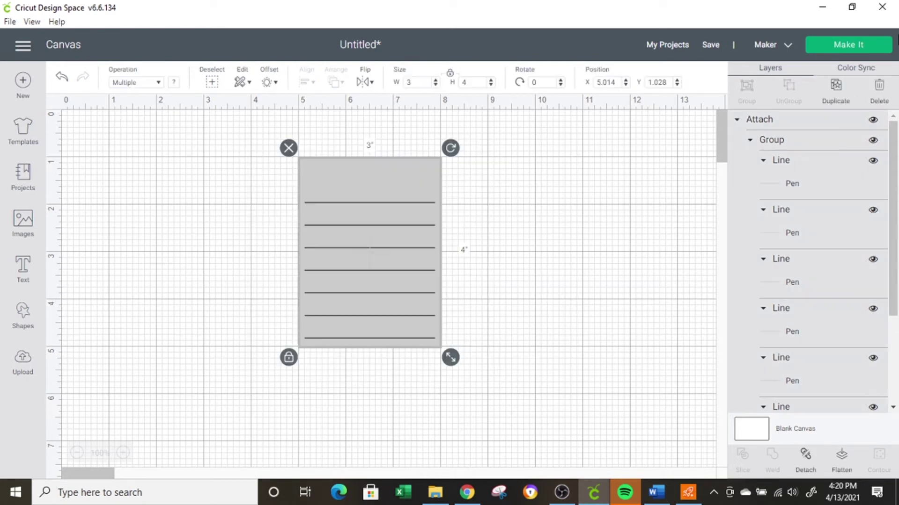
click(836, 85)
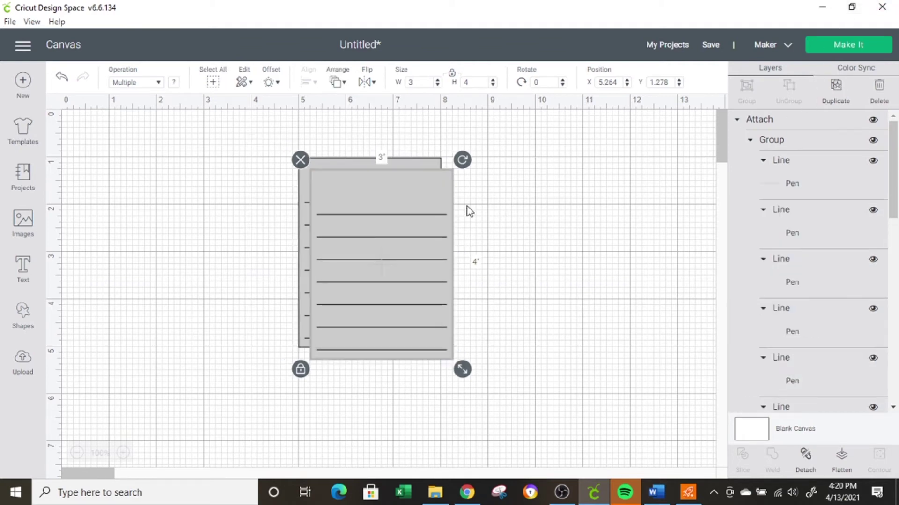
click(832, 99)
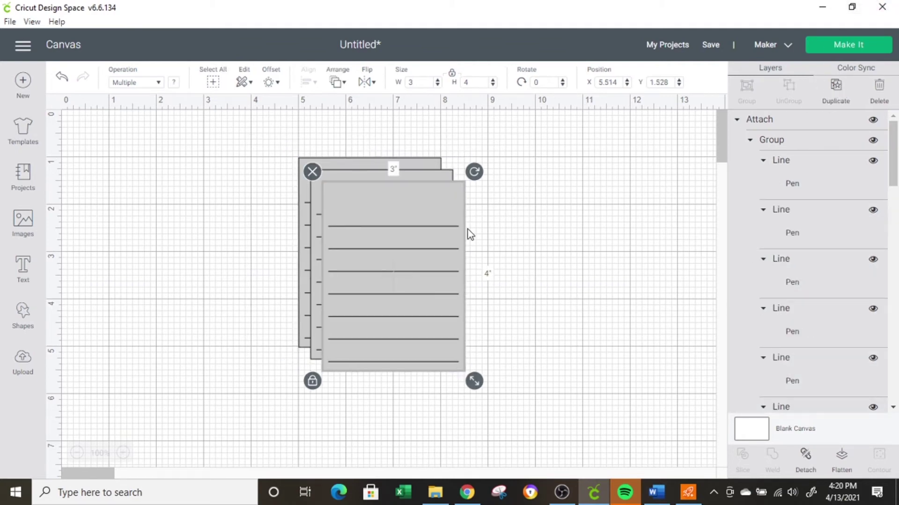
drag(427, 195, 592, 171)
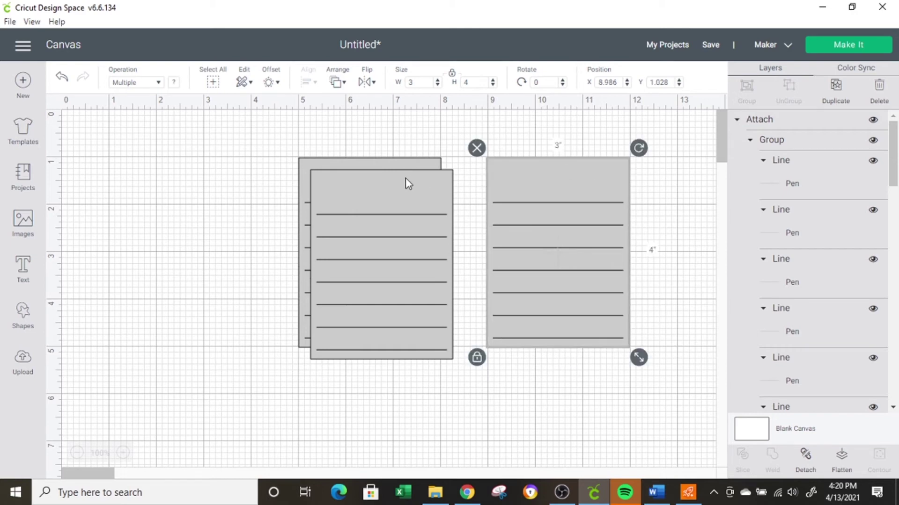
drag(405, 179, 179, 174)
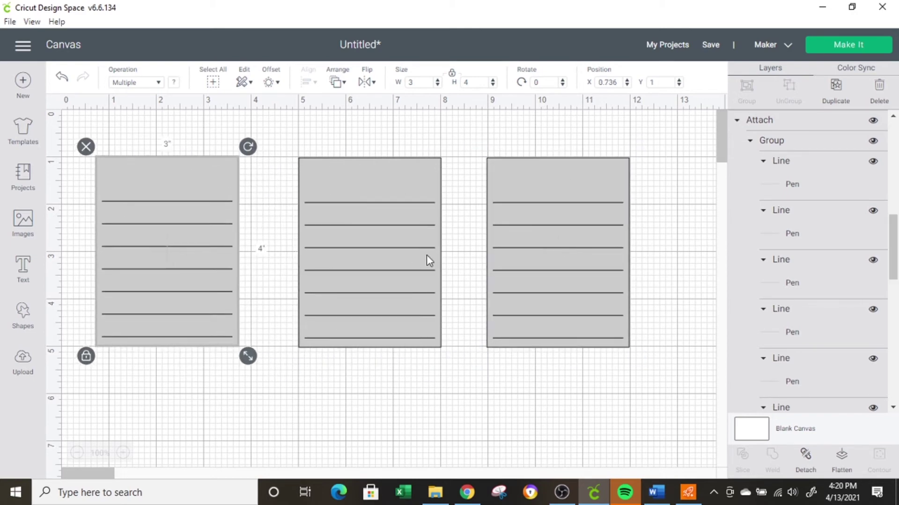
Step: Resize the middle card to 2.5 inches wide and 3.5 inches high
click(355, 183)
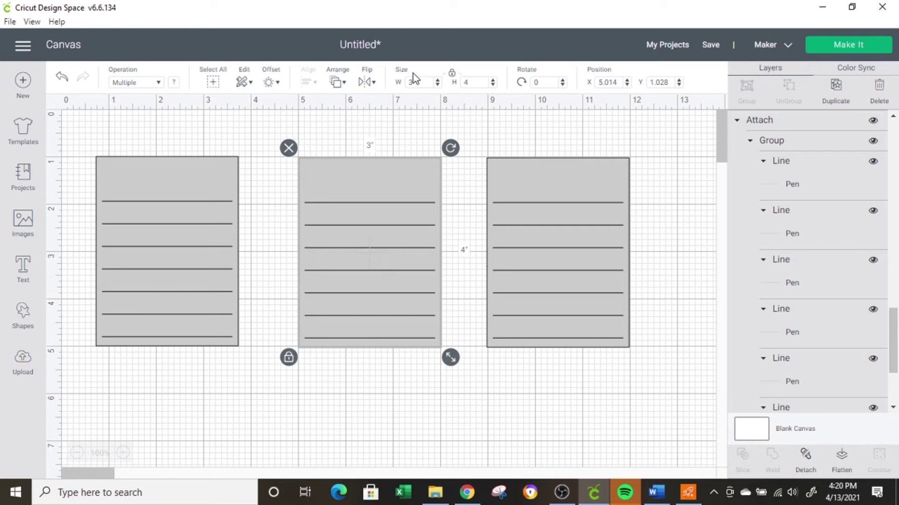
drag(417, 77, 401, 81)
text(2.5)
key(Tab)
text(.5)
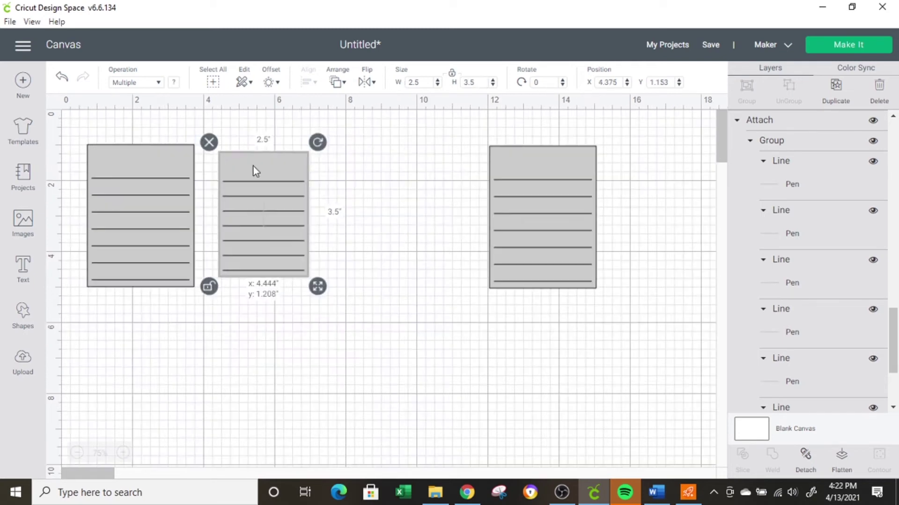
Step: Shift the 2.5 by 3.5 inch card to about X 4.5, Y 1.4, and move the far card closer, to about X 8.3, Y 1
mouse_move(254, 168)
mouse_down()
mouse_move(120, 169)
mouse_move(250, 167)
mouse_up()
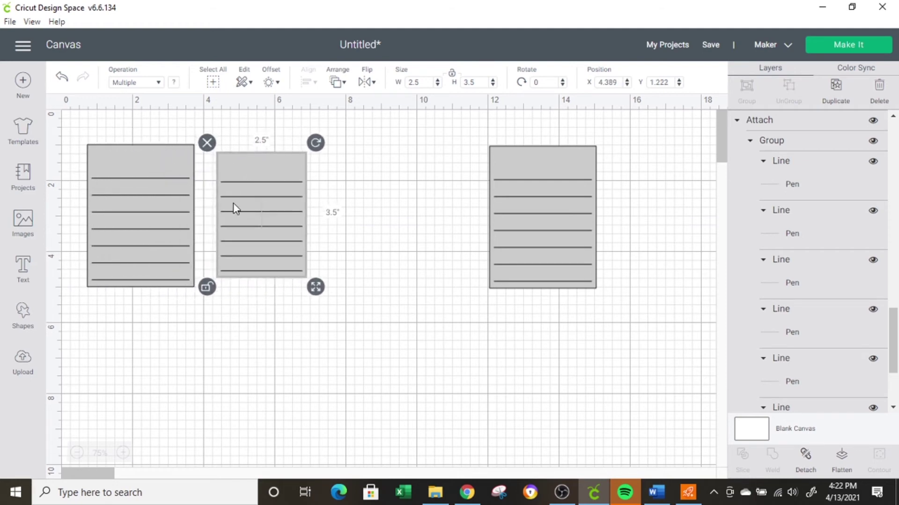
drag(233, 203, 243, 206)
click(538, 161)
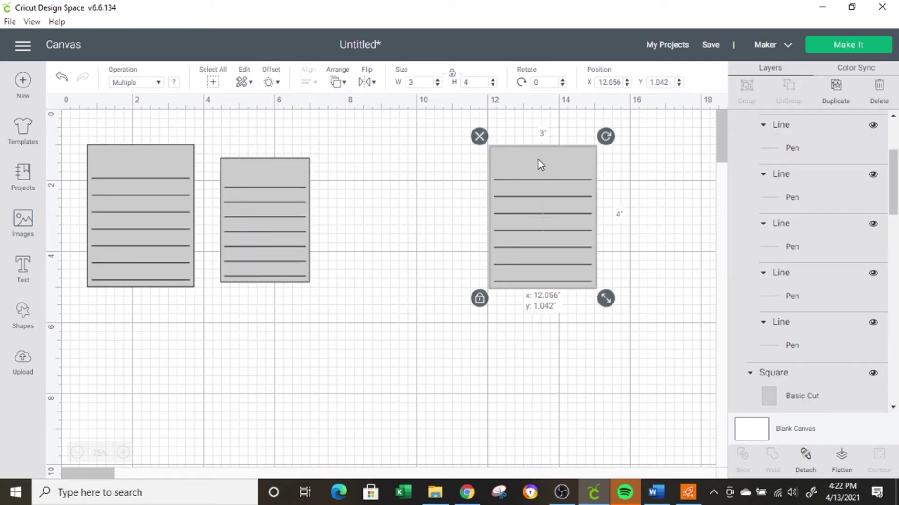
drag(538, 161, 406, 159)
click(594, 236)
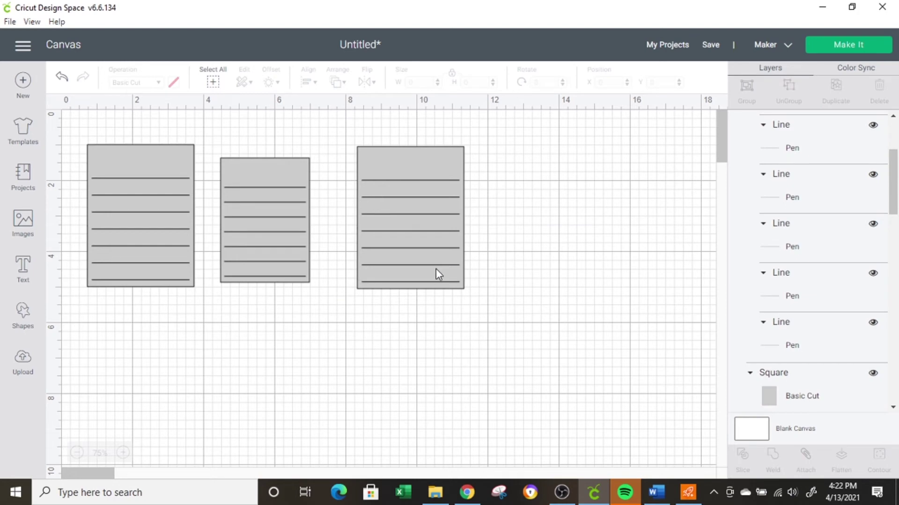
Step: Search the image library for "flip flop" and browse the matching images
click(18, 226)
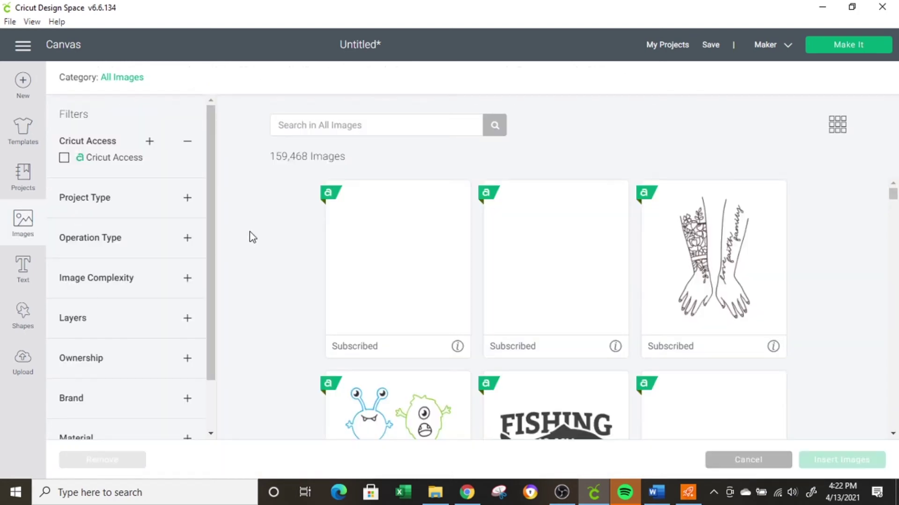
click(311, 130)
text(flip flop)
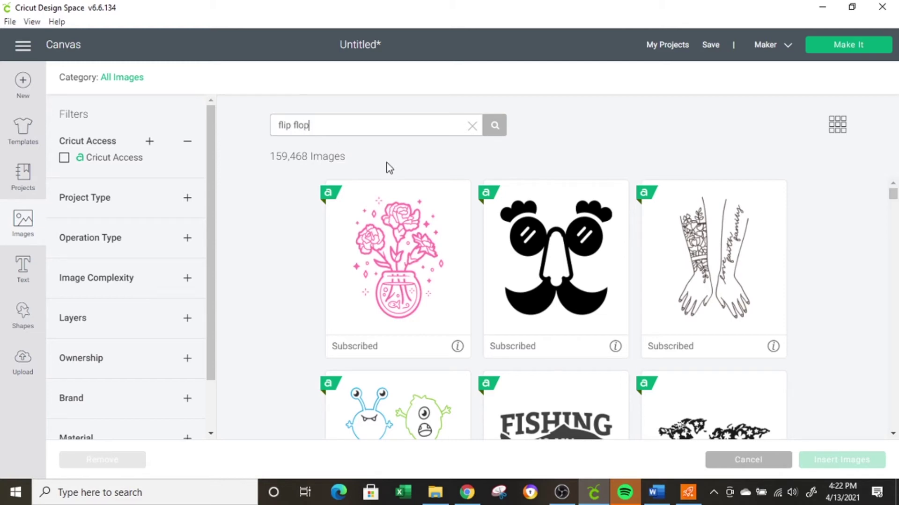
click(497, 128)
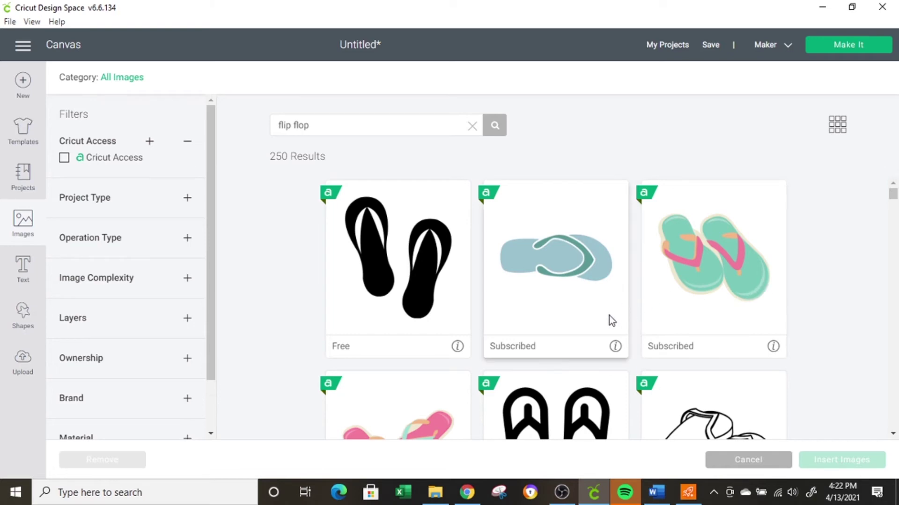
scroll(609, 316, down, 4)
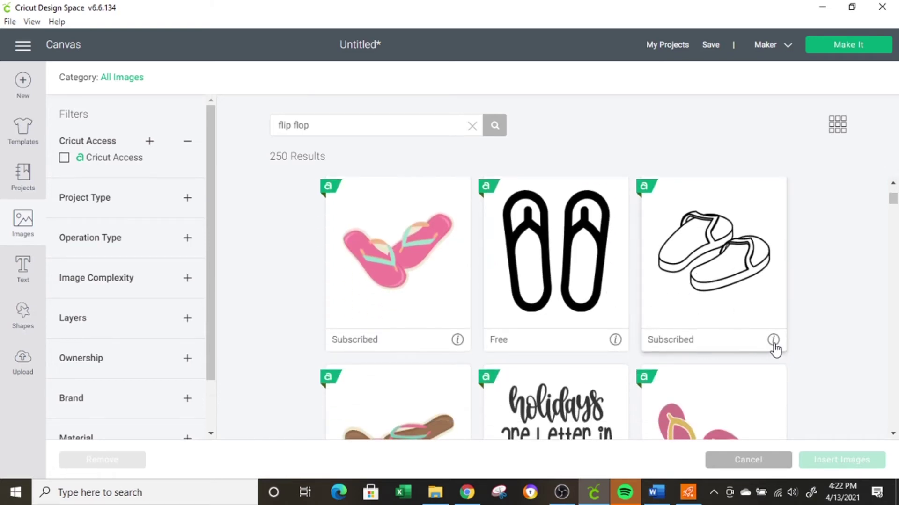
Step: Find the green outlined pair of flip-flops among the search results and insert it onto the canvas
scroll(774, 349, down, 4)
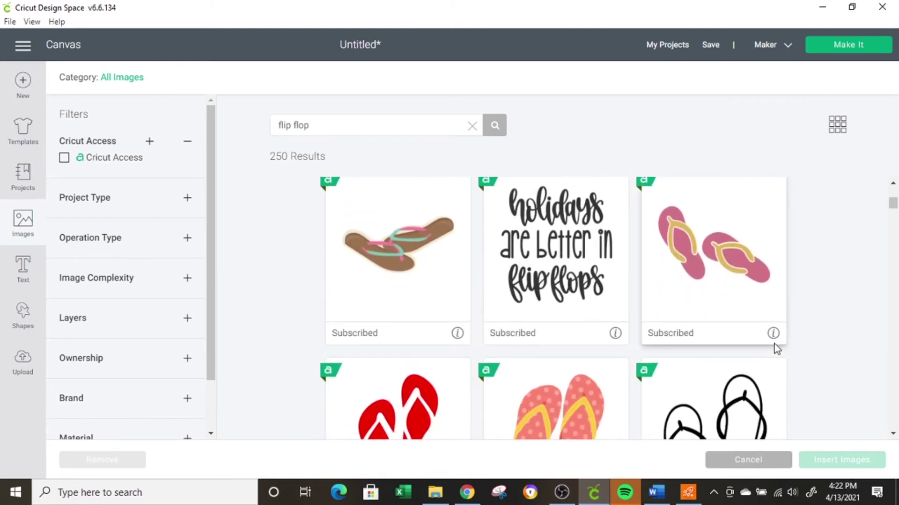
scroll(777, 349, down, 12)
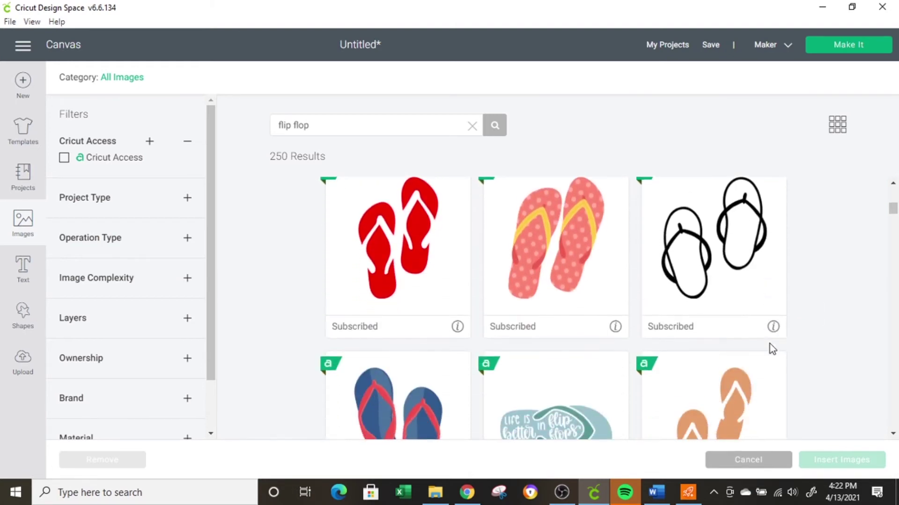
scroll(771, 350, down, 3)
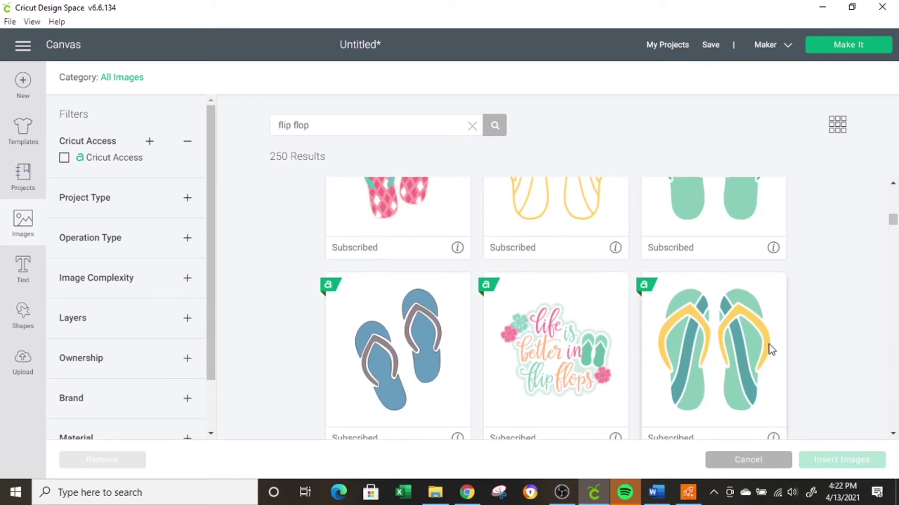
scroll(698, 299, down, 6)
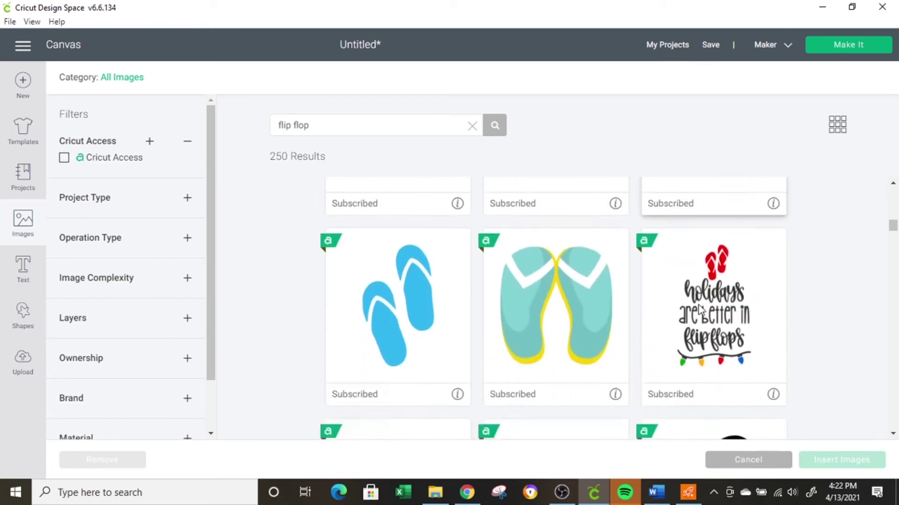
scroll(700, 311, down, 4)
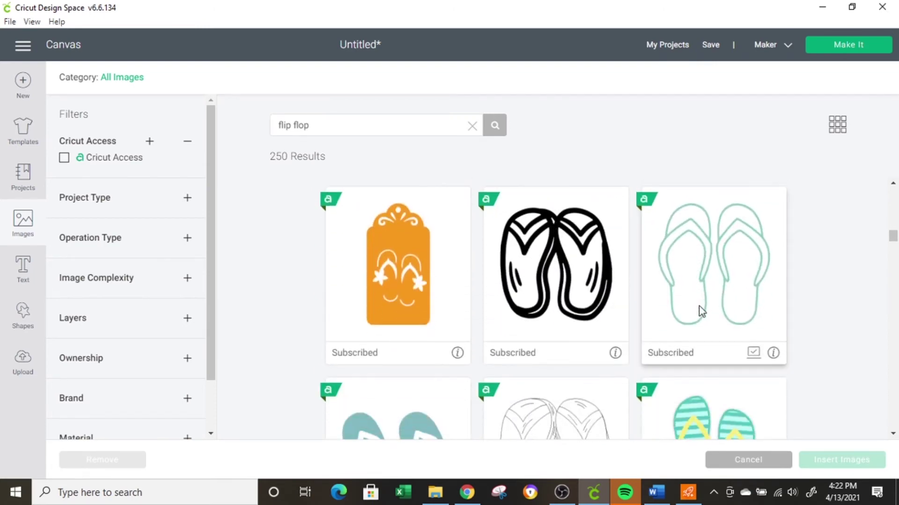
click(732, 284)
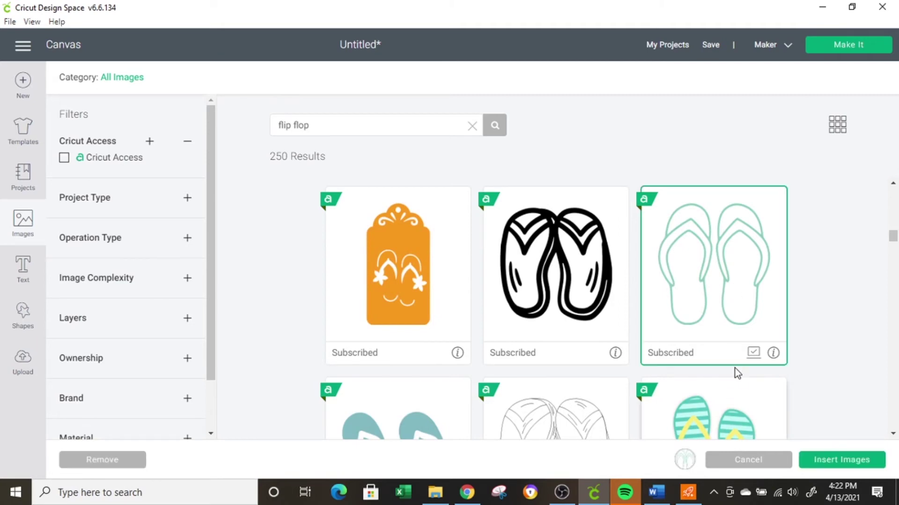
click(861, 460)
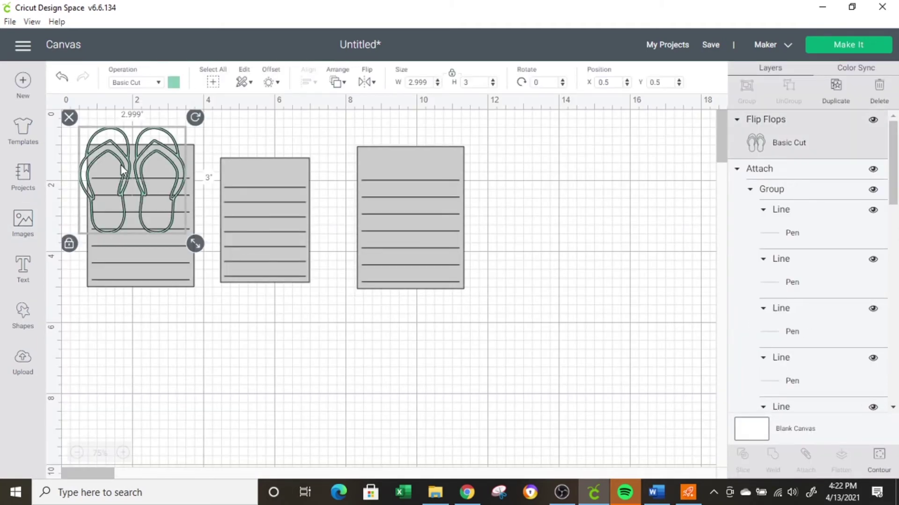
Step: Shrink the flip-flops to about 1.185 inches, tilt them to about 348°, and place them in the far card's lower corner near X 10, Y 3.7
drag(97, 170, 384, 222)
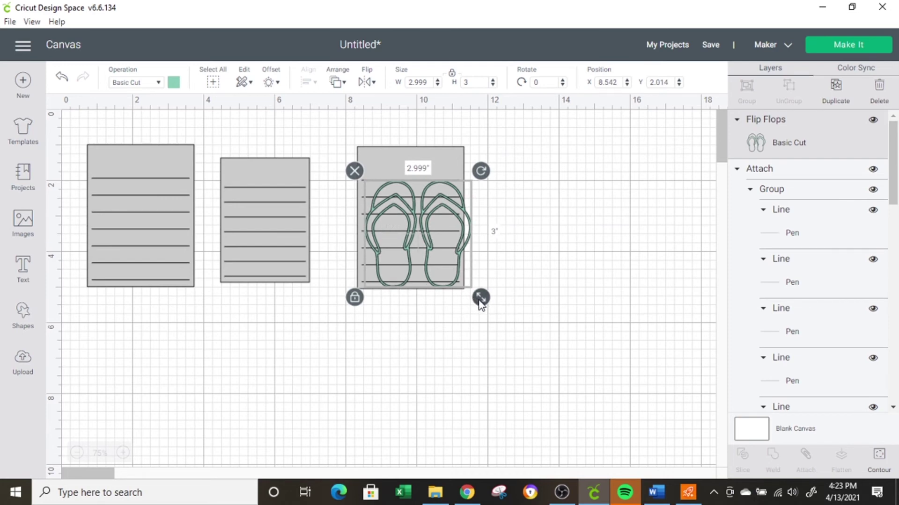
drag(480, 297, 416, 233)
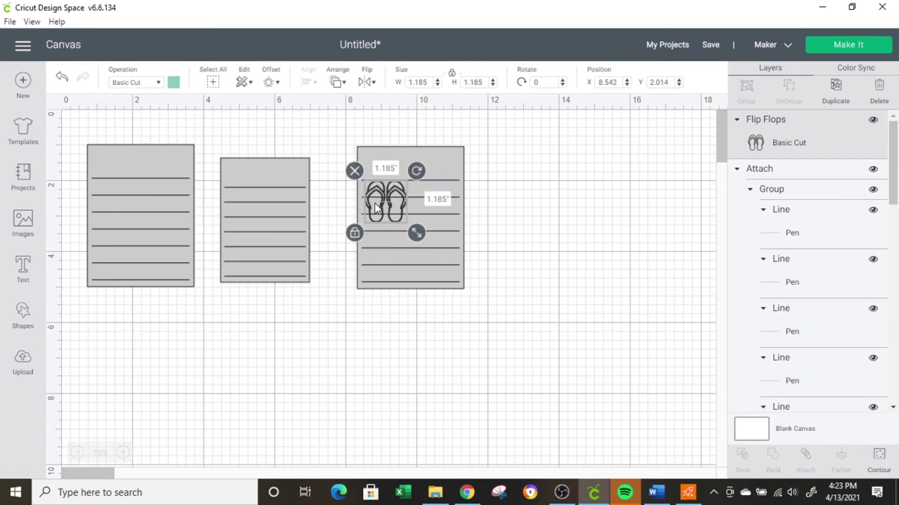
drag(374, 203, 430, 268)
drag(468, 231, 461, 226)
drag(434, 276, 434, 276)
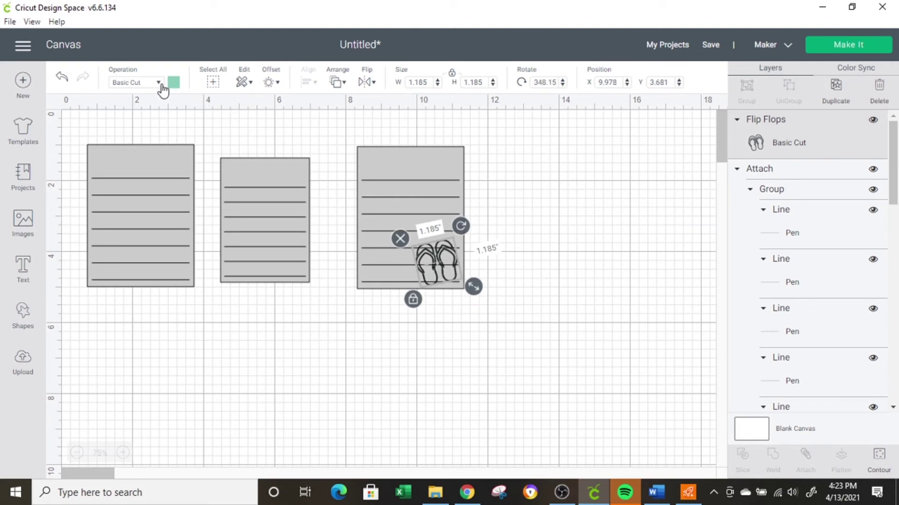
Step: Change the flip-flops' operation to Pen and set the pen color to Raspberry
click(125, 86)
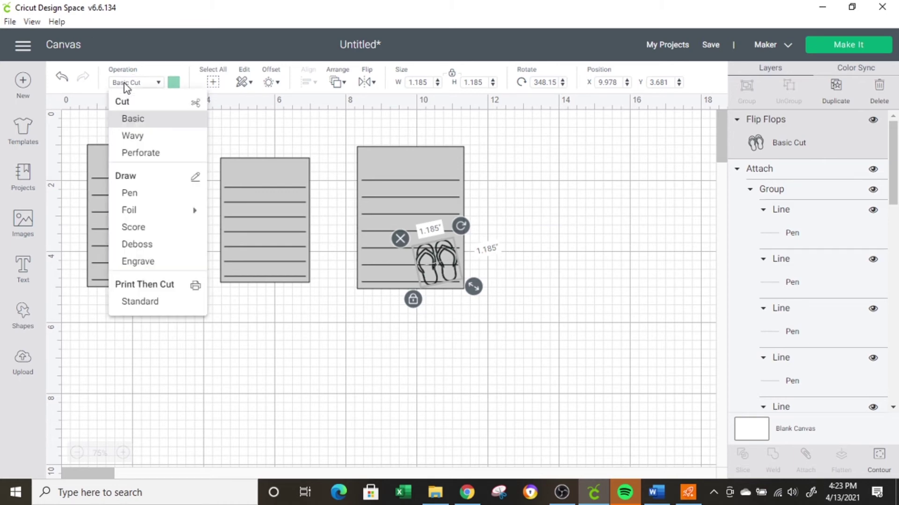
click(148, 197)
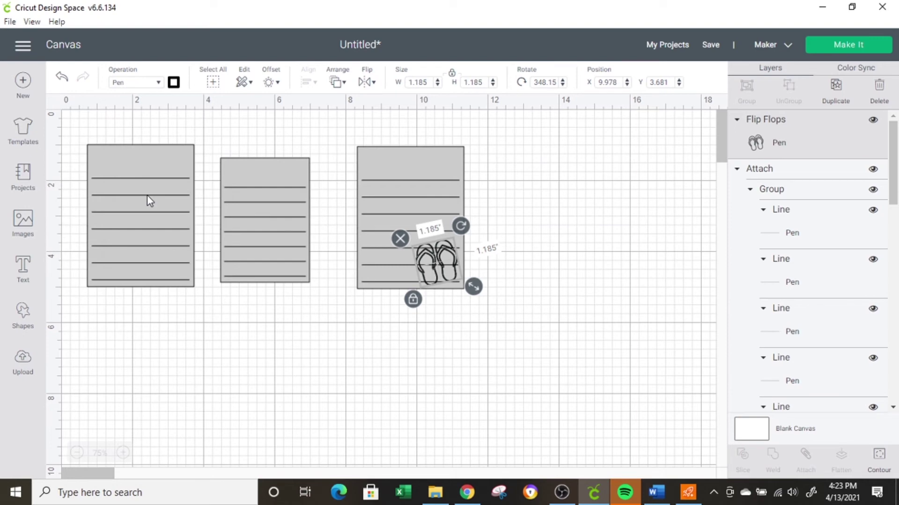
click(178, 86)
click(224, 263)
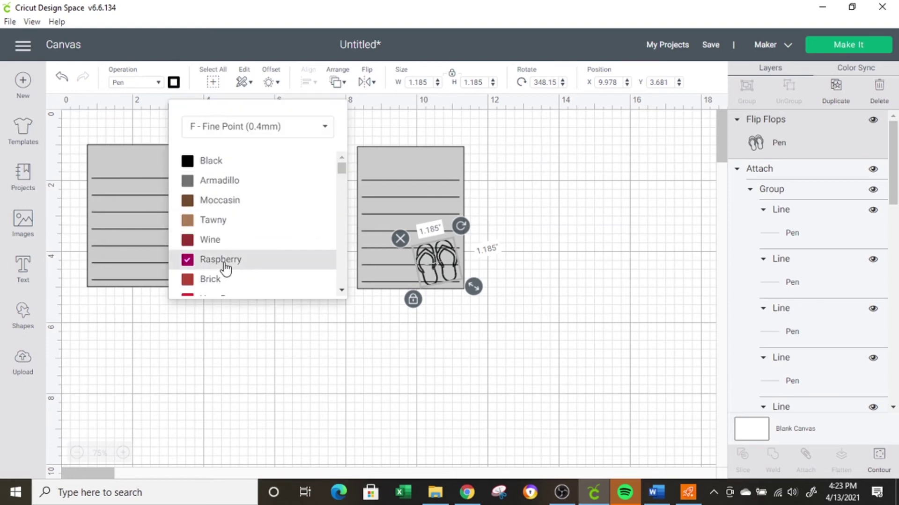
click(620, 239)
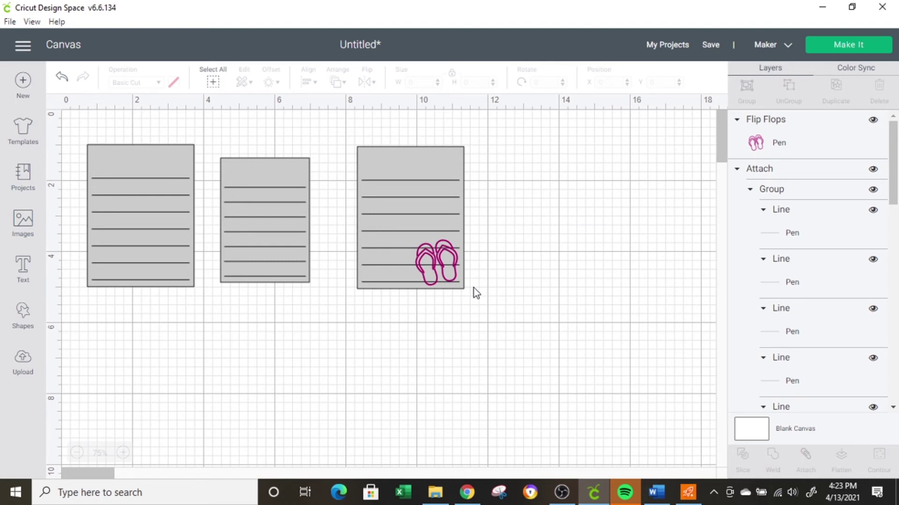
Step: Nudge the flip-flops closer to the card's outer edge, to about X 10.05, Y 3.67
click(446, 270)
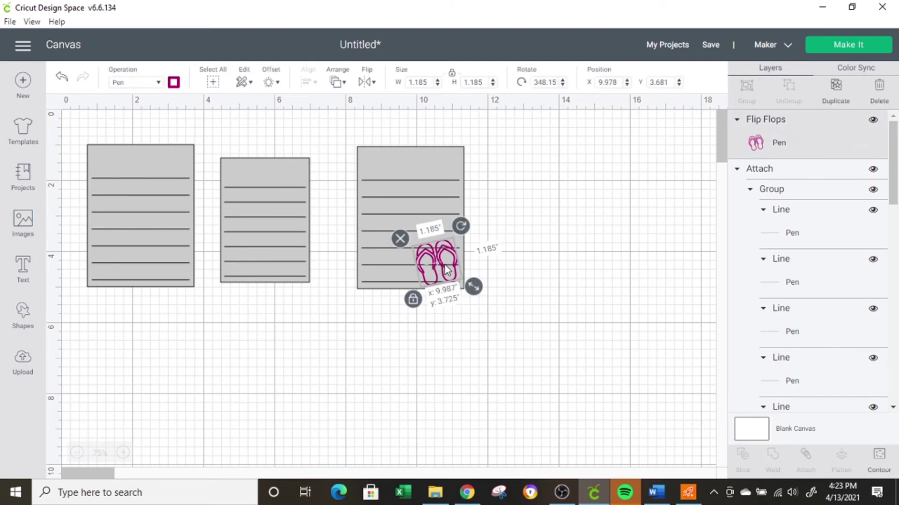
drag(446, 270, 450, 270)
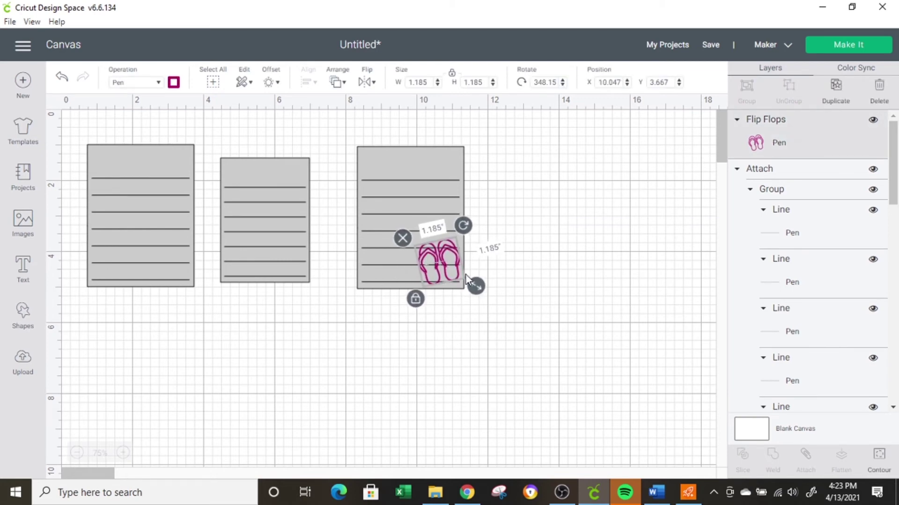
click(554, 263)
Step: Try to group the flip-flops with the card, then undo it and keep the image beside the card
drag(338, 129, 510, 339)
click(747, 96)
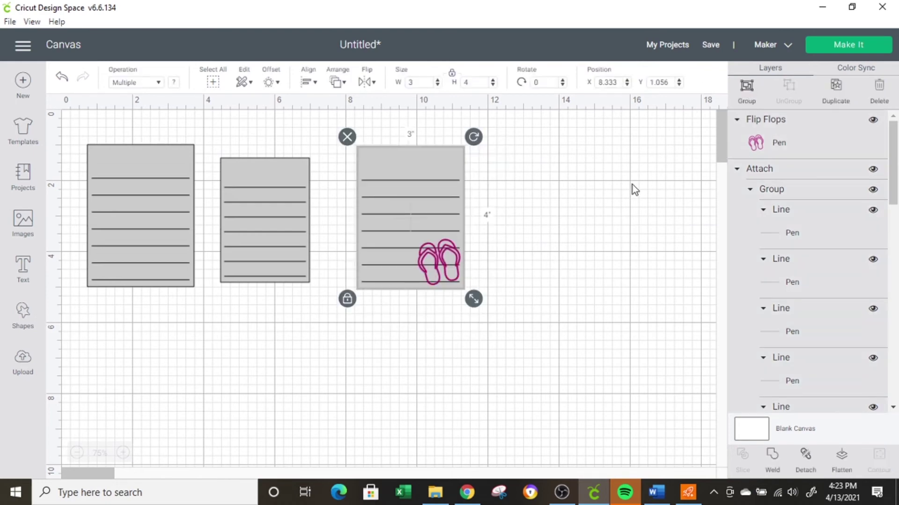
click(411, 235)
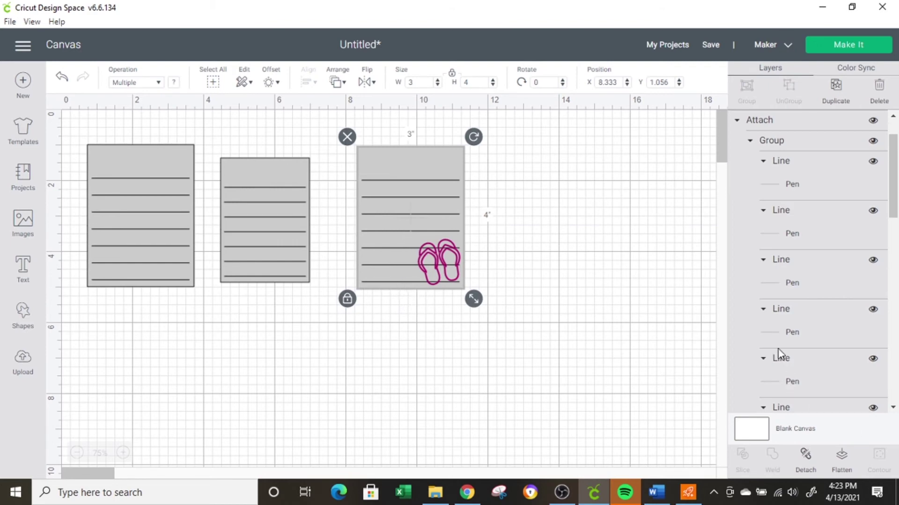
key(ctrl+z)
key(ctrl+z)
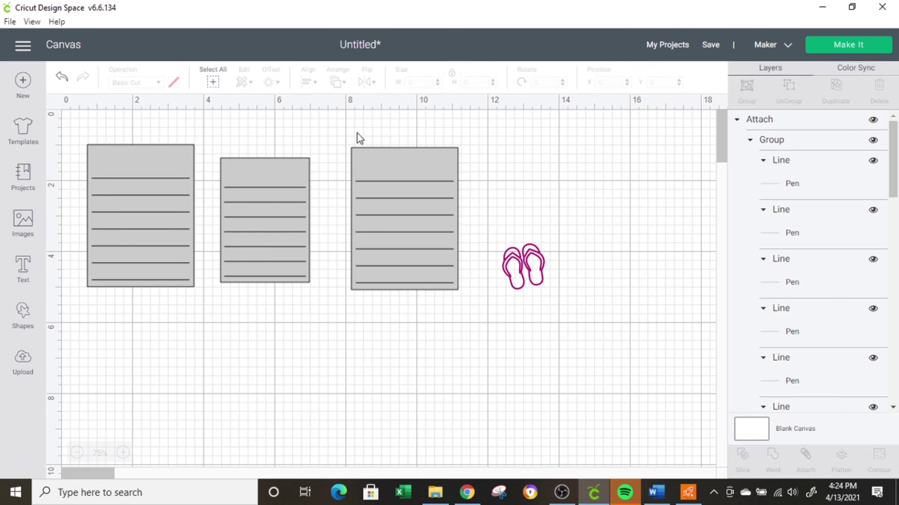
Step: Detach the card beside the flip-flops and ungroup its lines so each can be edited separately
drag(346, 133, 480, 331)
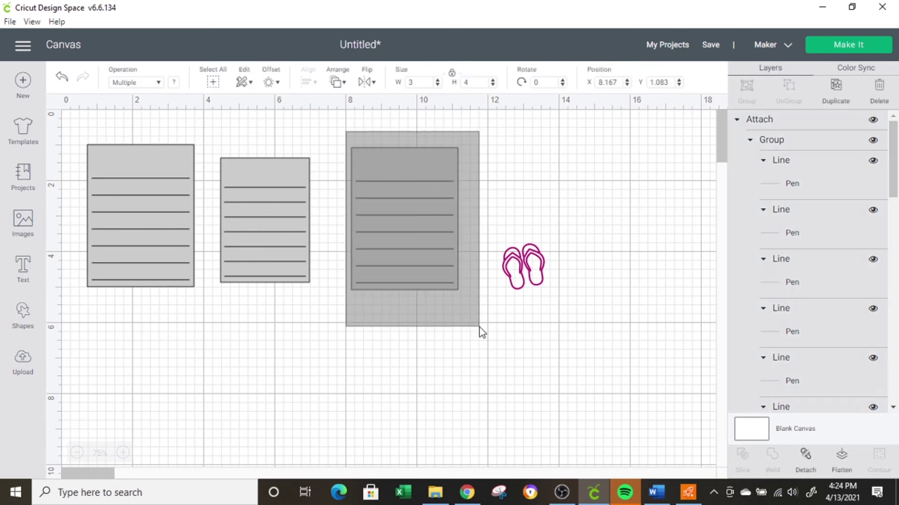
click(808, 460)
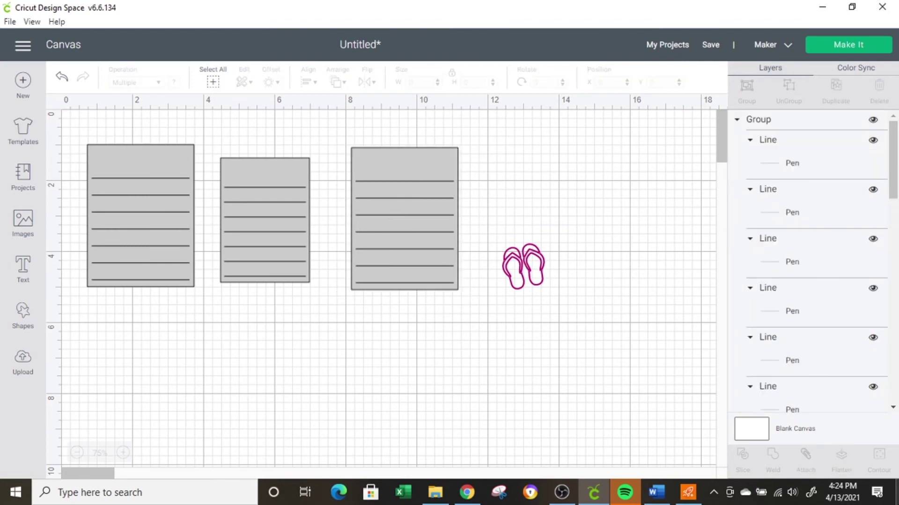
drag(328, 131, 459, 330)
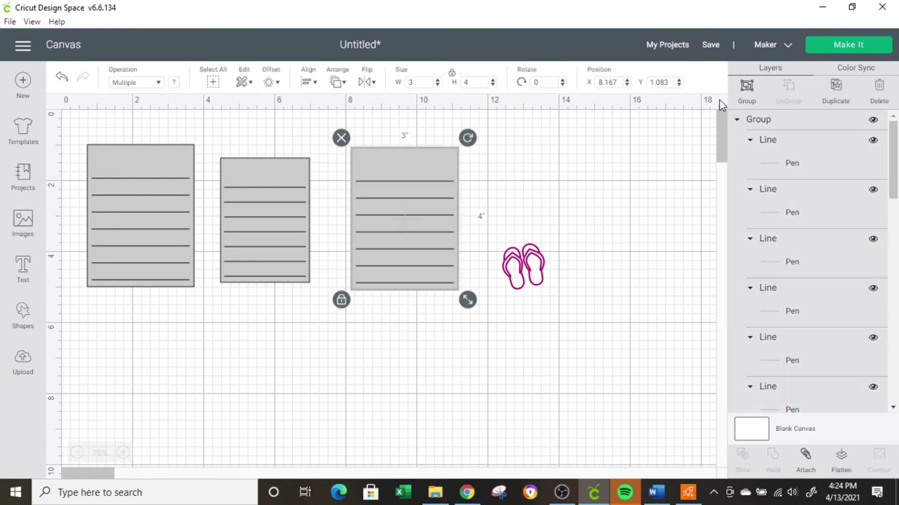
click(550, 167)
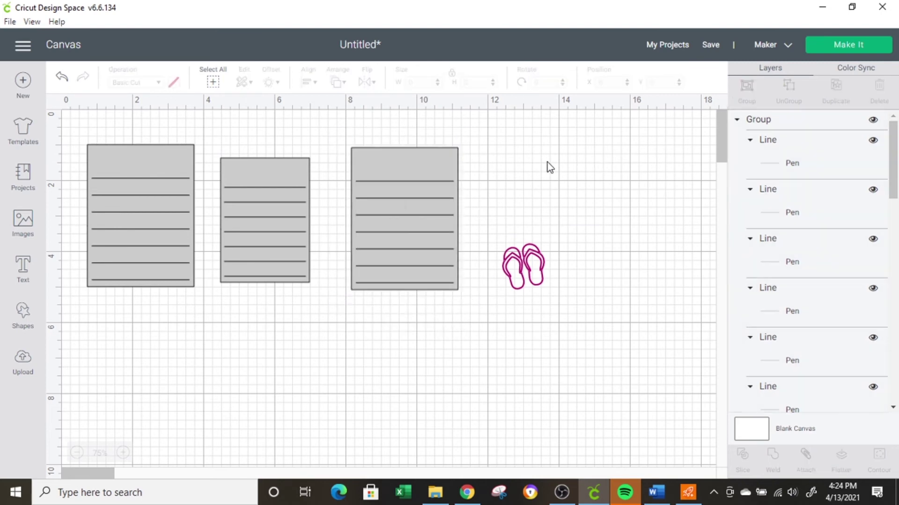
click(446, 286)
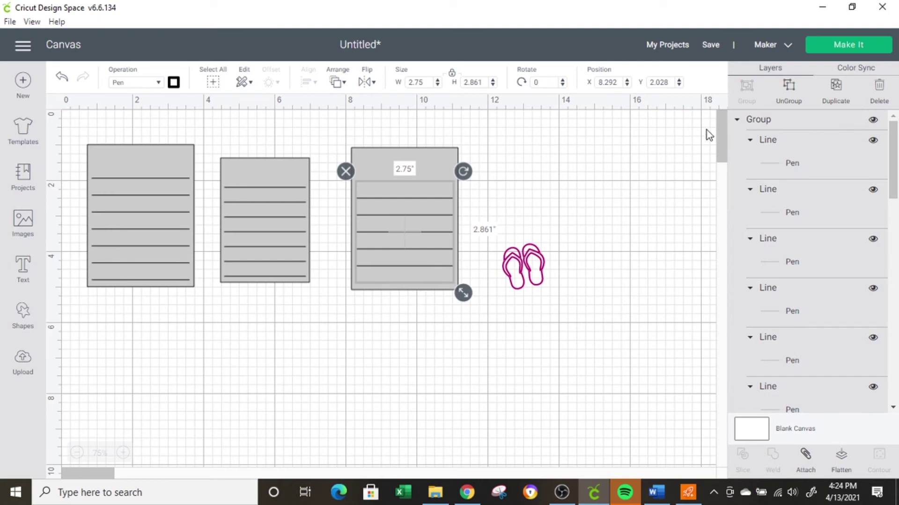
click(789, 88)
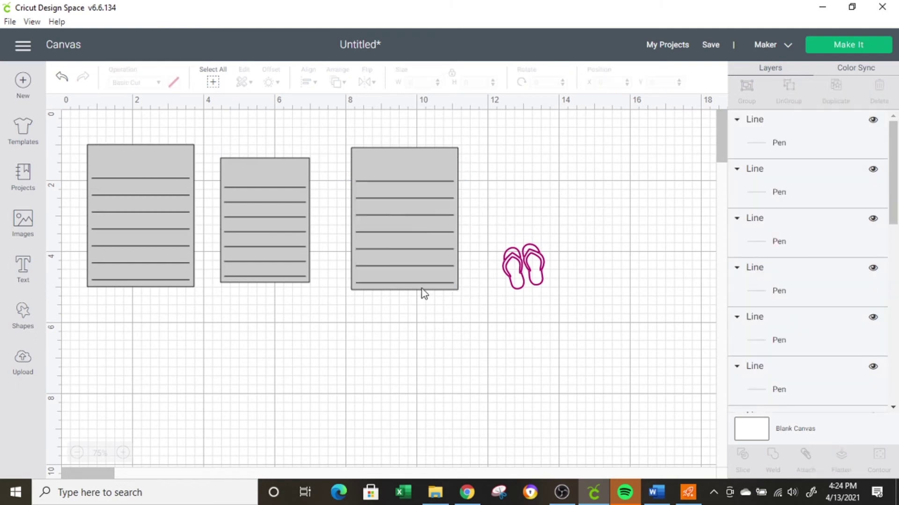
Step: Shorten the card's fifth line from the top to 1.5 inches and move it back into its row near the inner margin
click(447, 249)
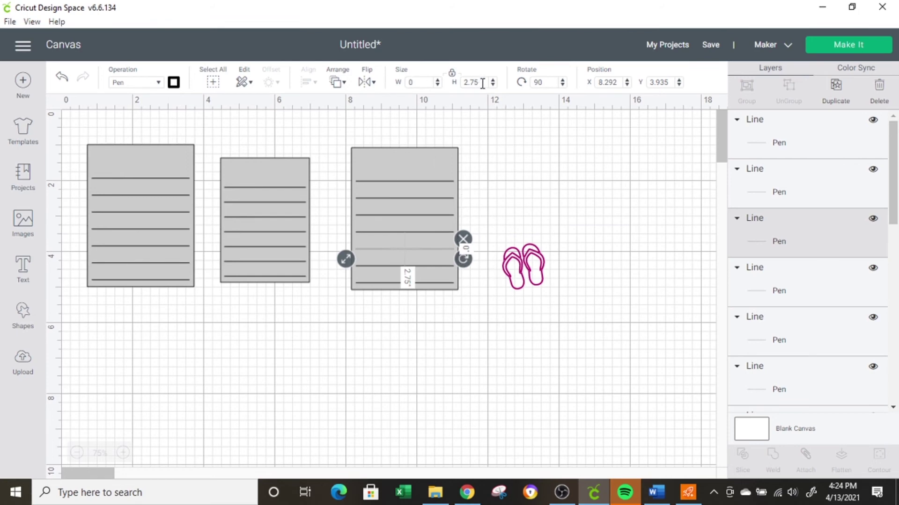
drag(482, 83, 462, 82)
text(1)
key(Return)
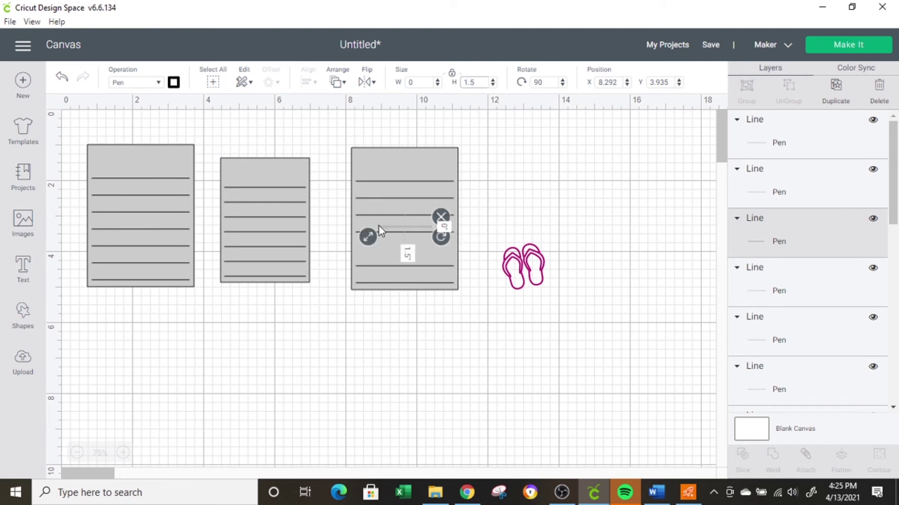
drag(407, 237, 397, 257)
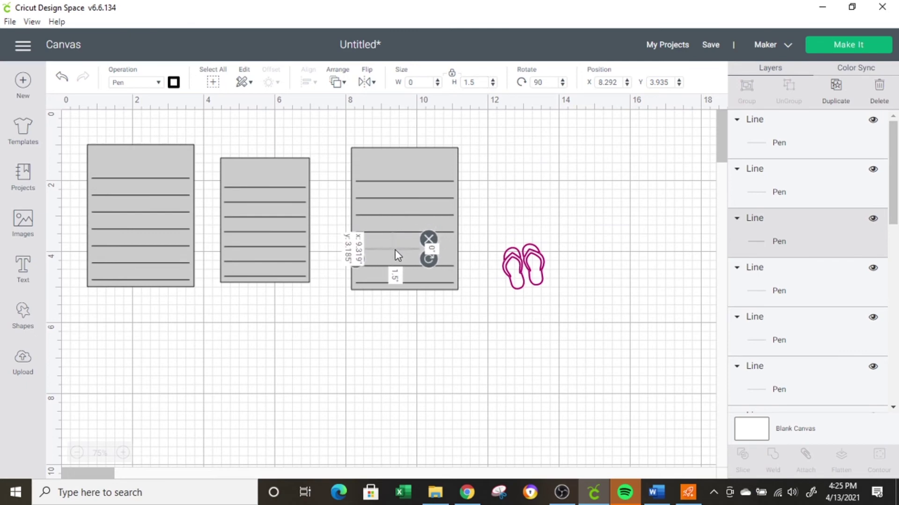
click(567, 265)
click(376, 249)
click(577, 275)
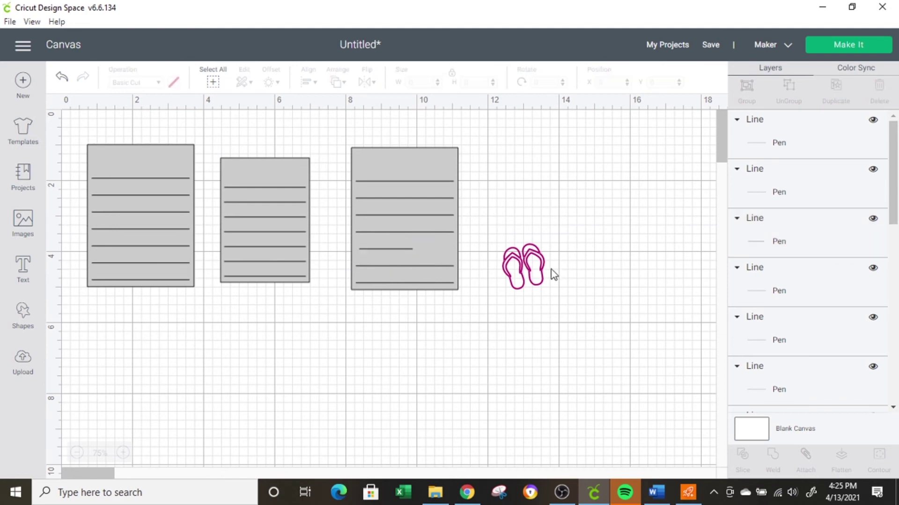
Step: Move the flip-flops onto the card's lower corner at about X 9.77, Y 3.67 and bring them to the front
click(525, 263)
drag(525, 263, 419, 257)
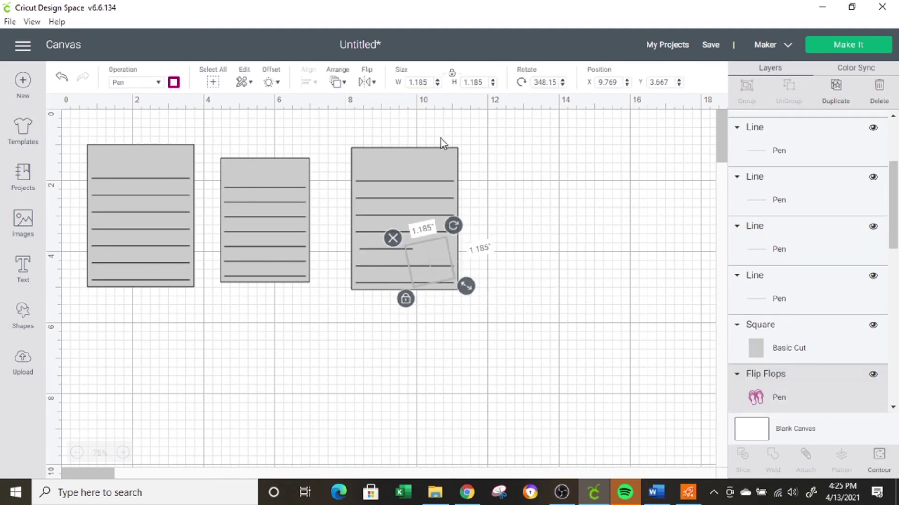
click(338, 84)
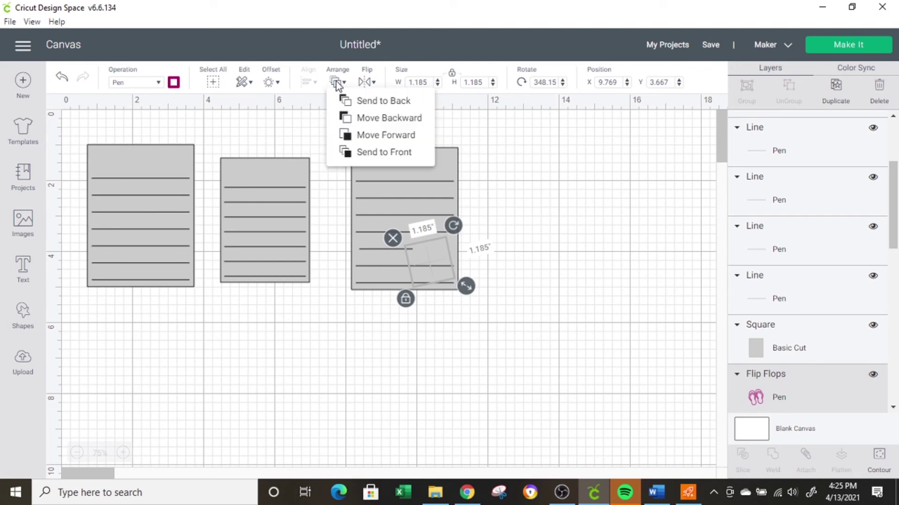
click(395, 152)
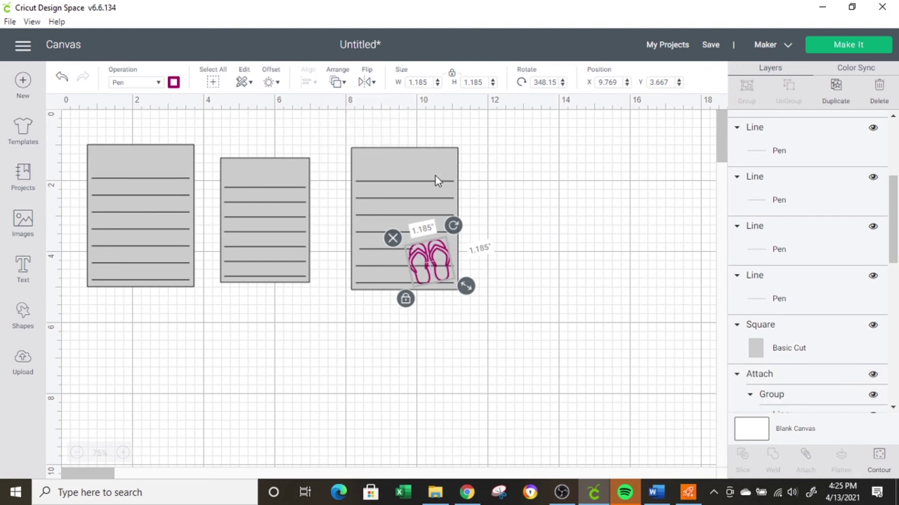
Step: Align the shortened line's start with the other lines at X 8.292 and nudge the flip-flops slightly toward the card's outer edge
click(521, 259)
drag(387, 248, 384, 247)
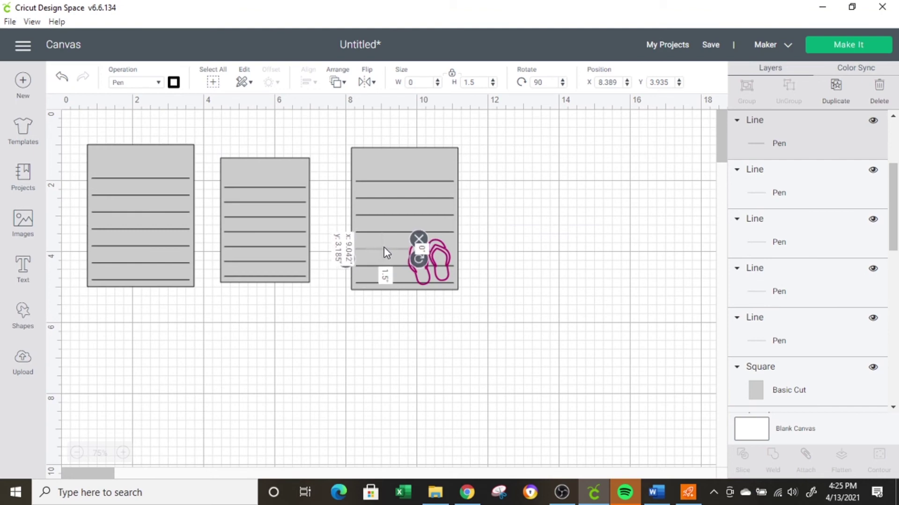
click(512, 266)
drag(447, 263, 449, 260)
click(520, 265)
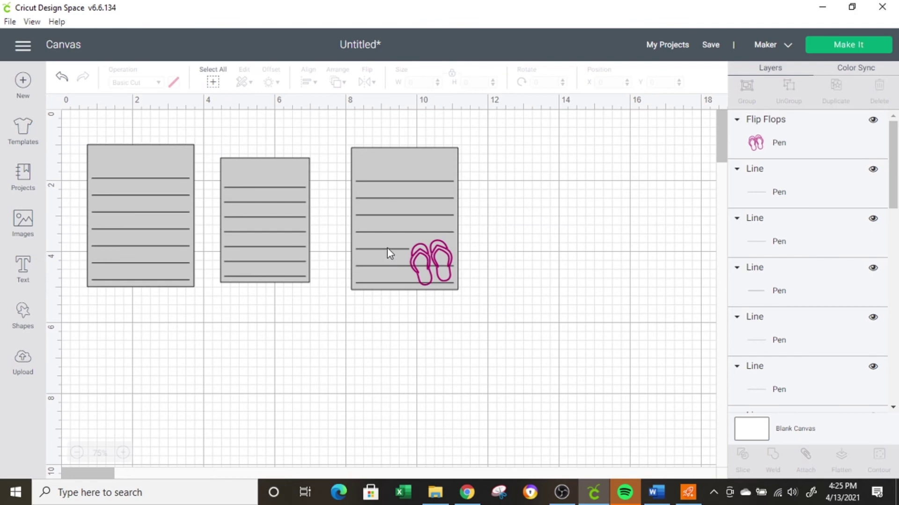
click(386, 248)
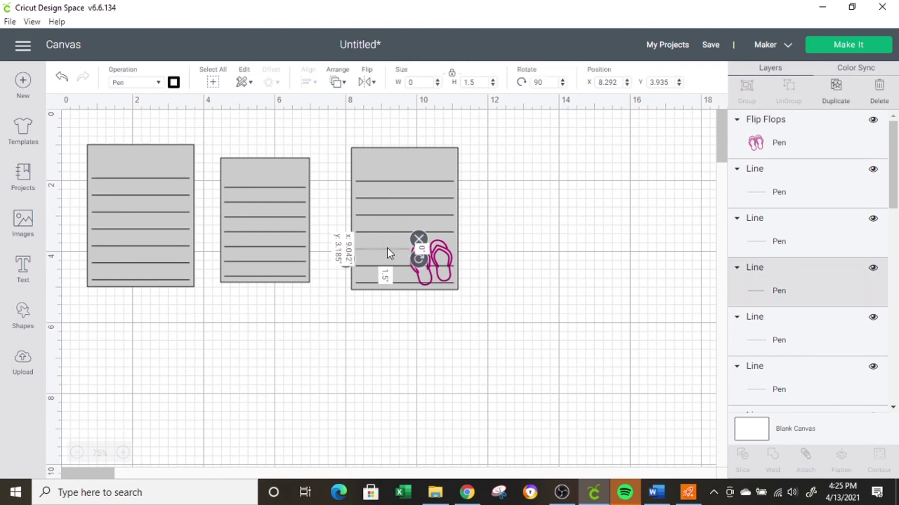
Step: Set the card's fifth line to 1.4 inches long and nudge it back into its row at about X 8.33, Y 3.94
double_click(470, 83)
text(4)
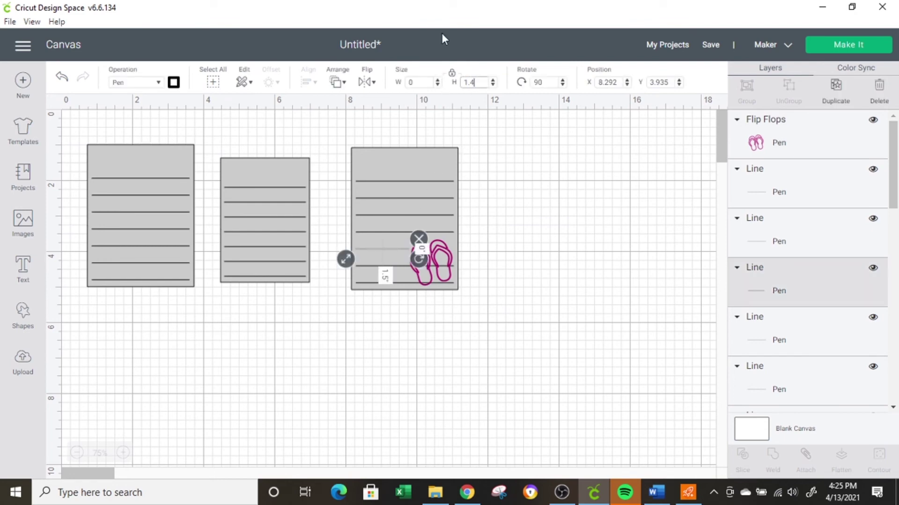
click(604, 332)
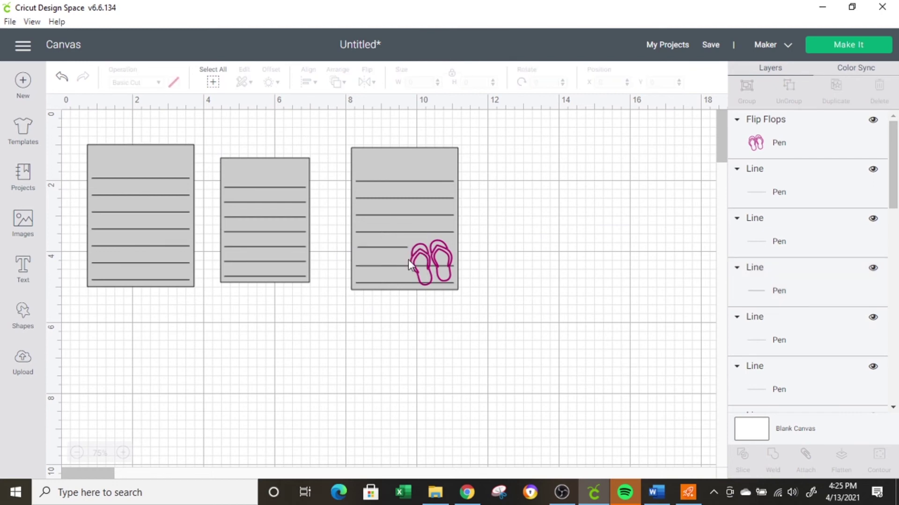
click(387, 248)
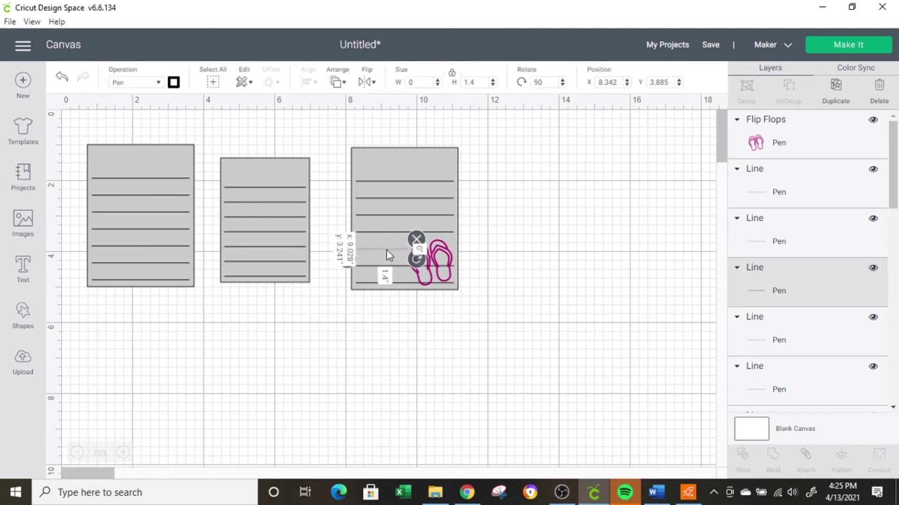
click(550, 273)
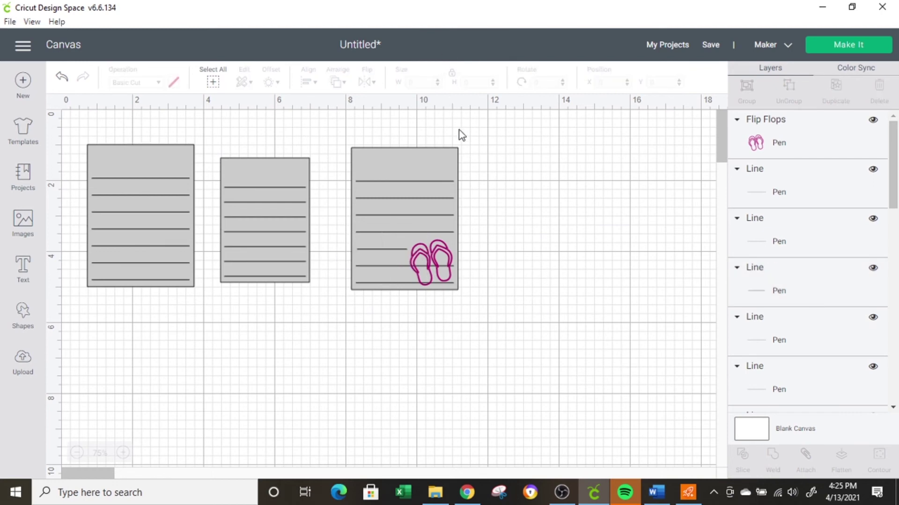
Step: Scale the flip-flops down to about 1.108 inches within the card's lower corner
click(418, 264)
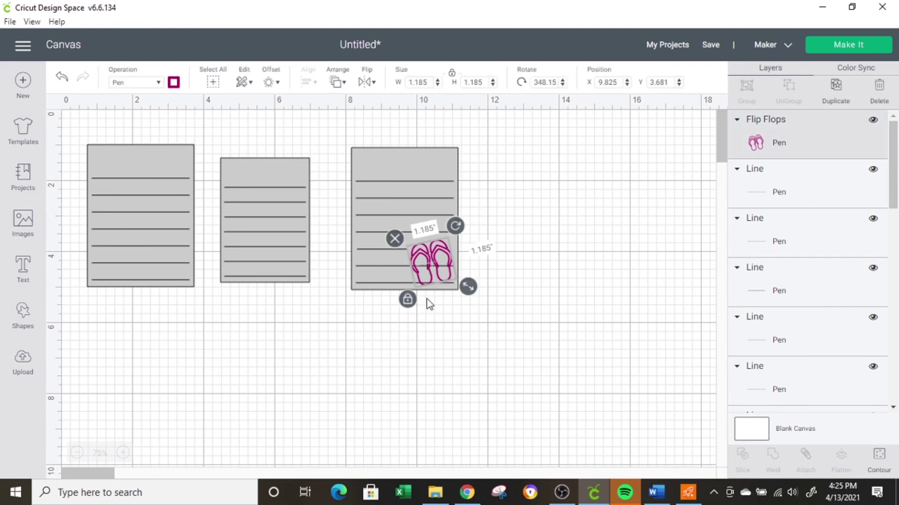
drag(473, 290, 435, 266)
click(517, 254)
click(381, 250)
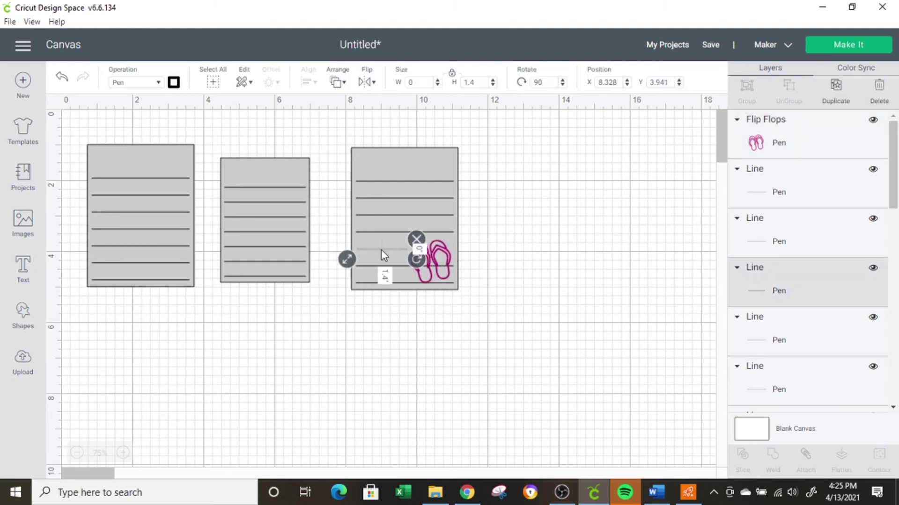
Step: Shorten the card's sixth line to 1.4 inches
click(374, 266)
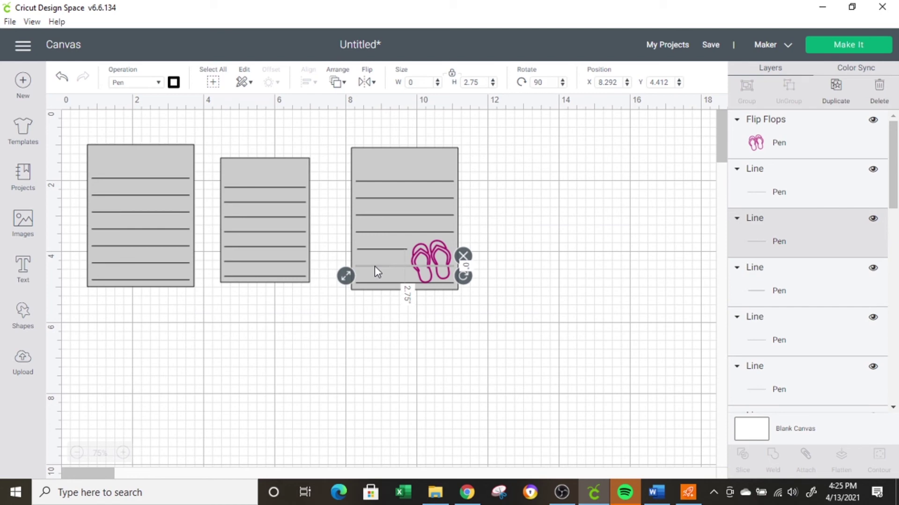
double_click(470, 83)
text(1.4)
key(Return)
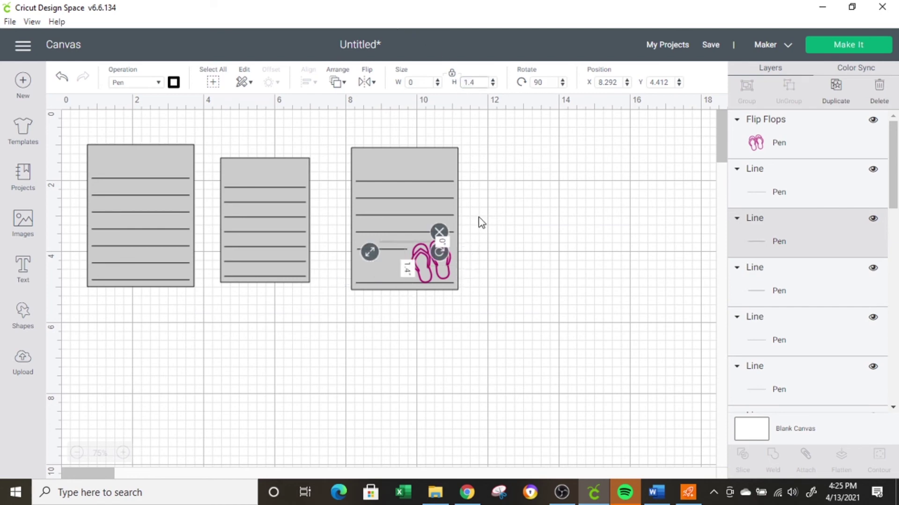
Step: Shorten the card's lowest line to 1.4 inches and move it back to the lowest row at about X 8.56, Y 4.88
click(383, 284)
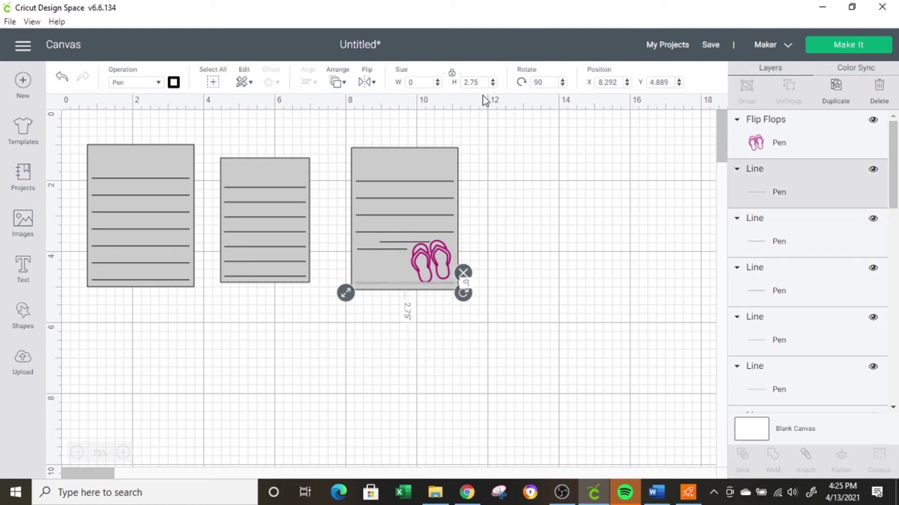
drag(477, 85, 460, 83)
text(1.4)
key(Return)
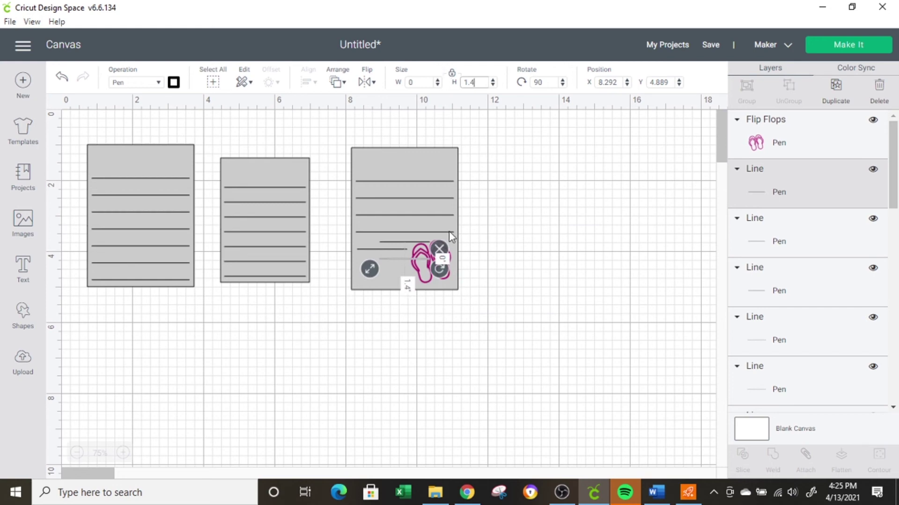
drag(394, 260, 380, 285)
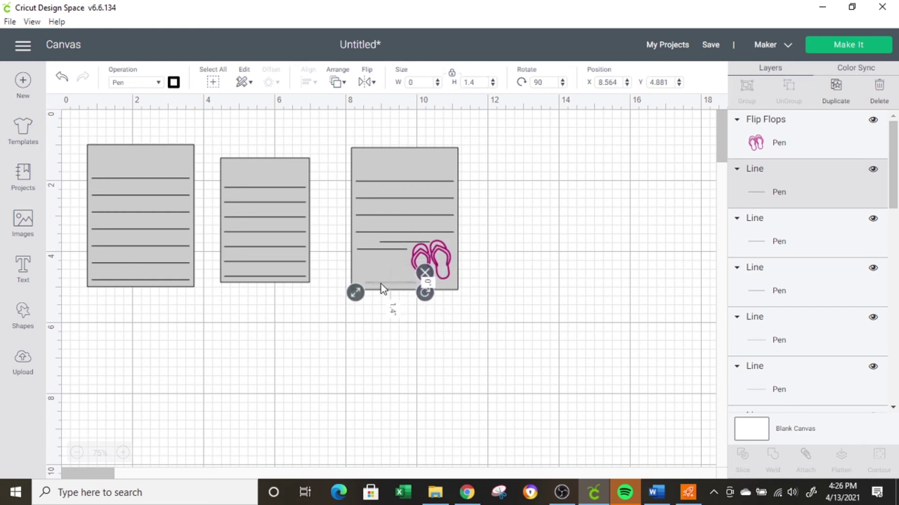
Step: Move the card rectangle away from its lines to the empty canvas beside them and shift the sixth line toward the inner margin
click(509, 166)
drag(423, 161, 585, 182)
drag(400, 243, 386, 244)
click(341, 167)
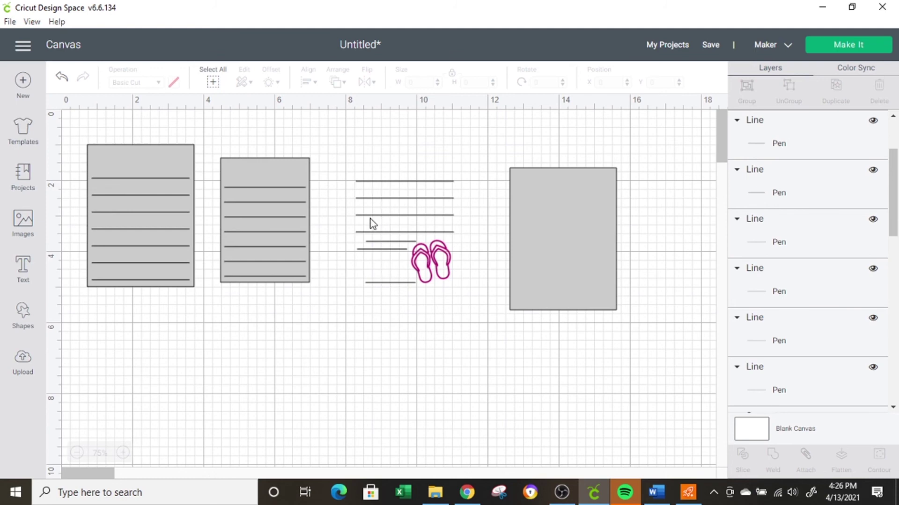
Step: Align all seven loose lines to their left edges and distribute them vertically
drag(355, 163, 387, 296)
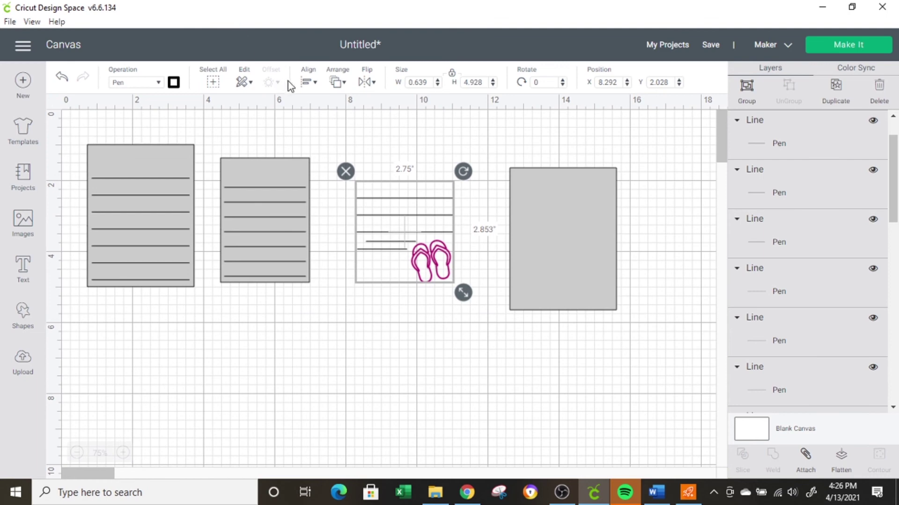
click(305, 85)
click(322, 117)
click(310, 85)
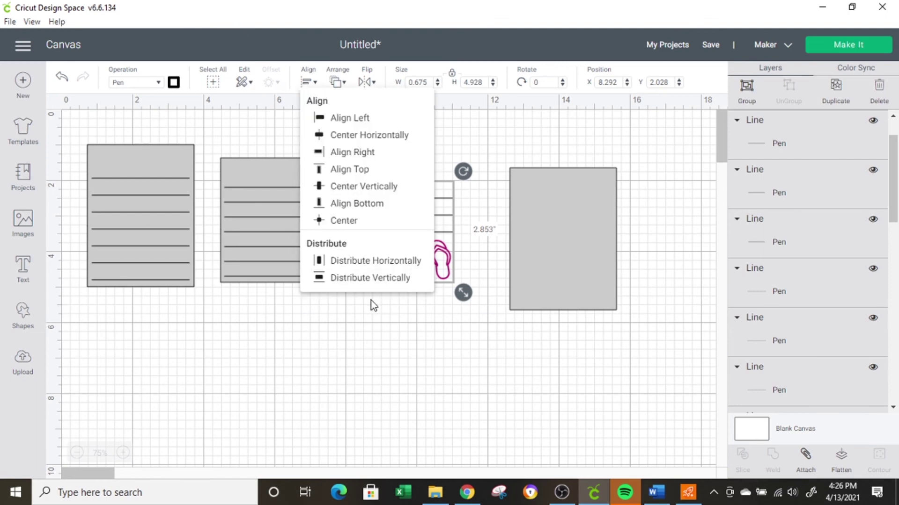
click(367, 281)
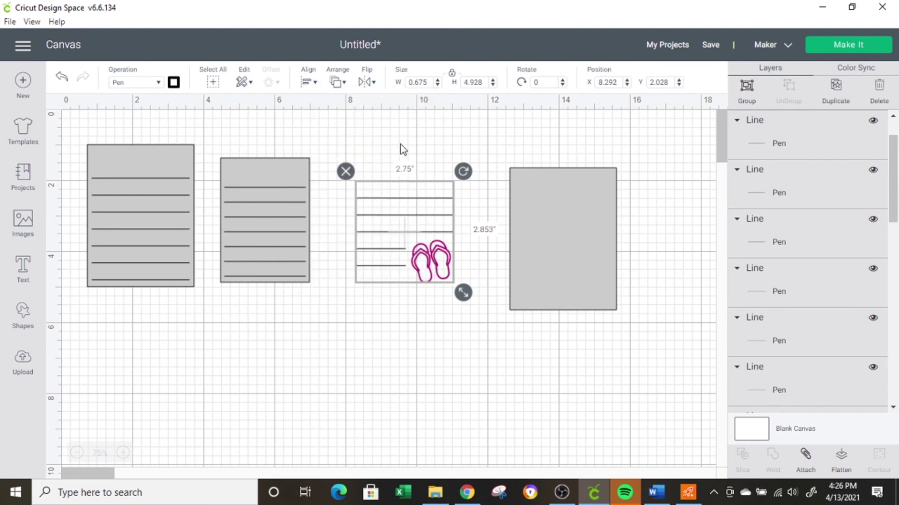
Step: Move the flip-flops away from the lines onto the blank card rectangle and group the seven lines
drag(598, 290, 577, 269)
click(513, 256)
drag(430, 160, 572, 178)
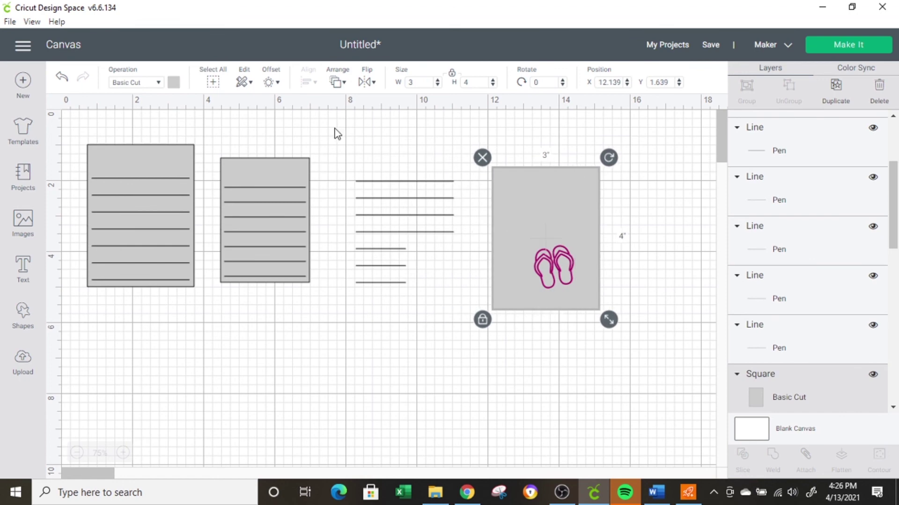
drag(352, 157, 397, 299)
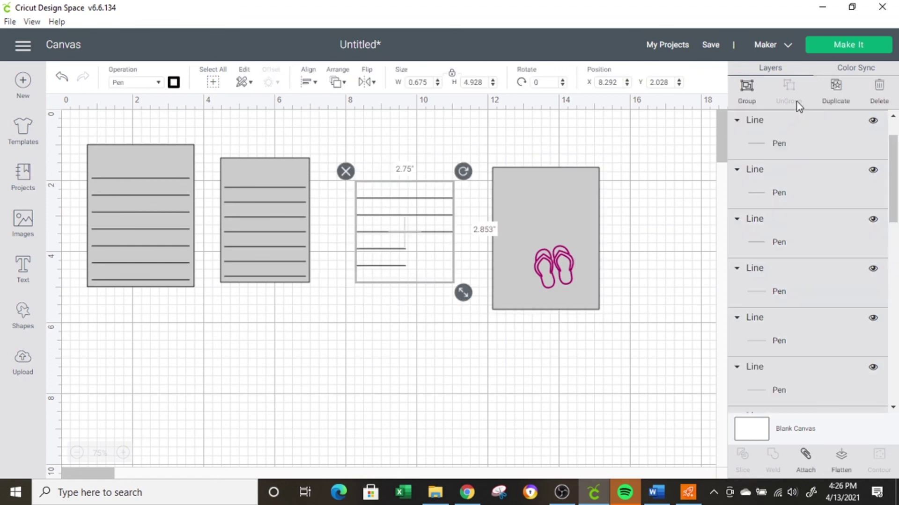
click(747, 86)
Step: Move the blank card back behind the grouped lines at about X 8.208, Y 1.069 and center the lines on it horizontally
drag(566, 179, 434, 160)
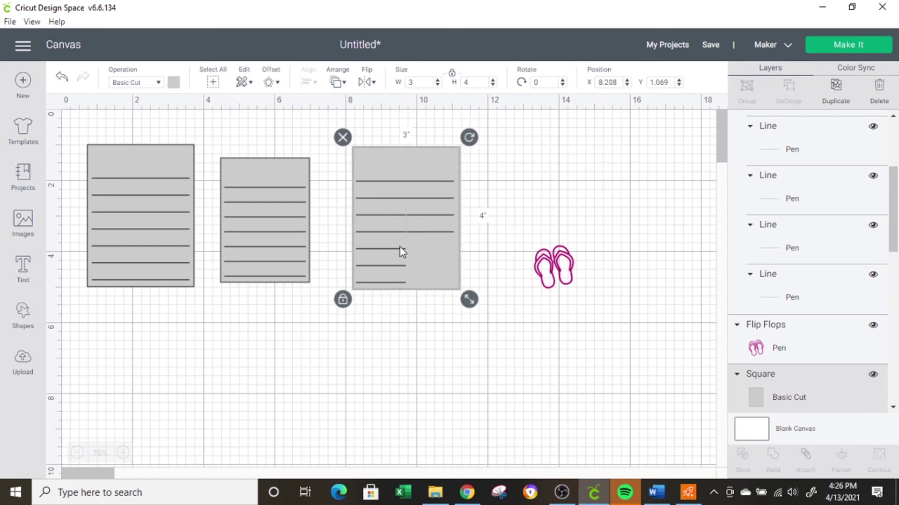
click(327, 127)
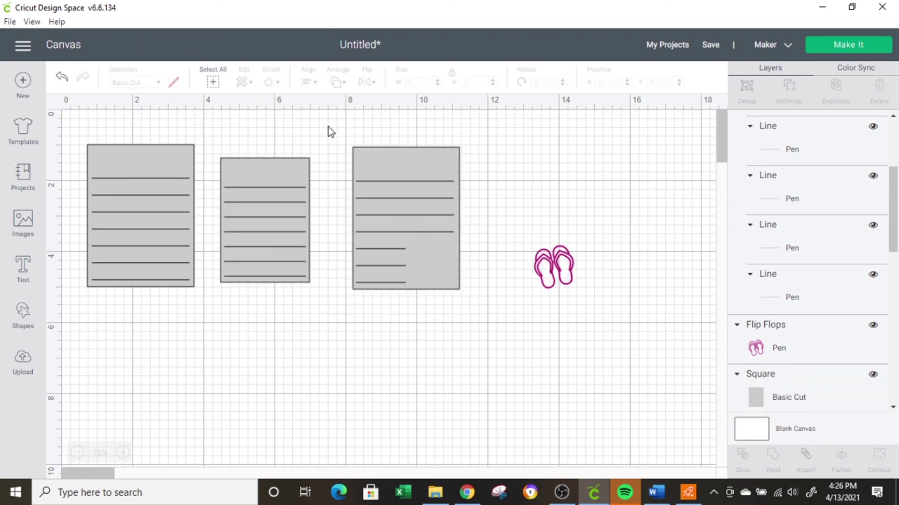
drag(328, 127, 457, 249)
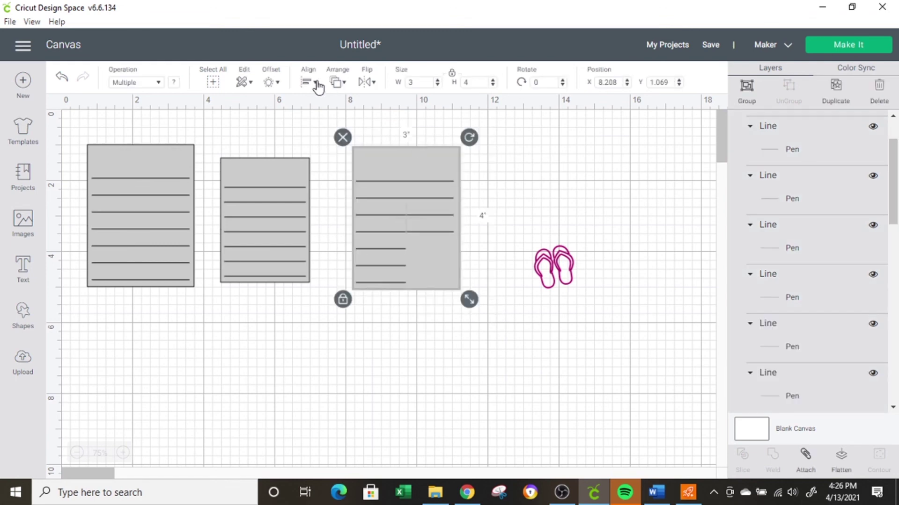
click(313, 83)
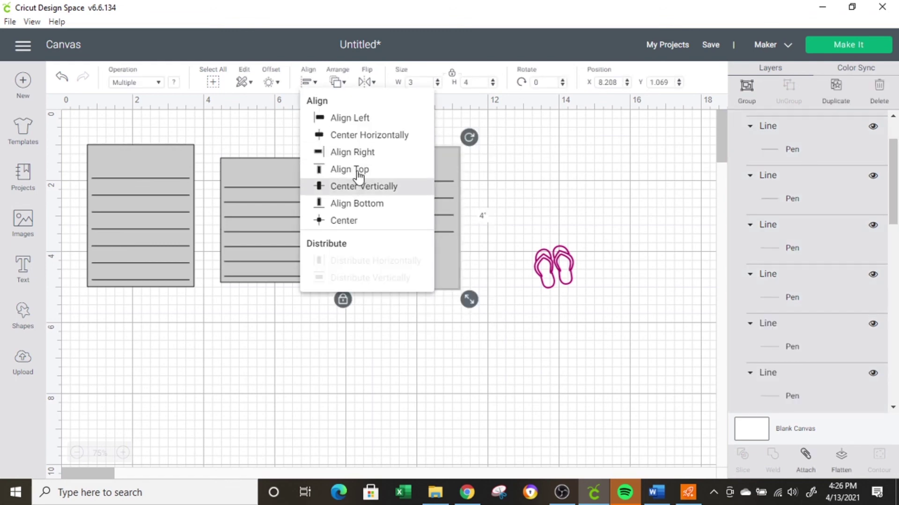
click(364, 140)
click(535, 190)
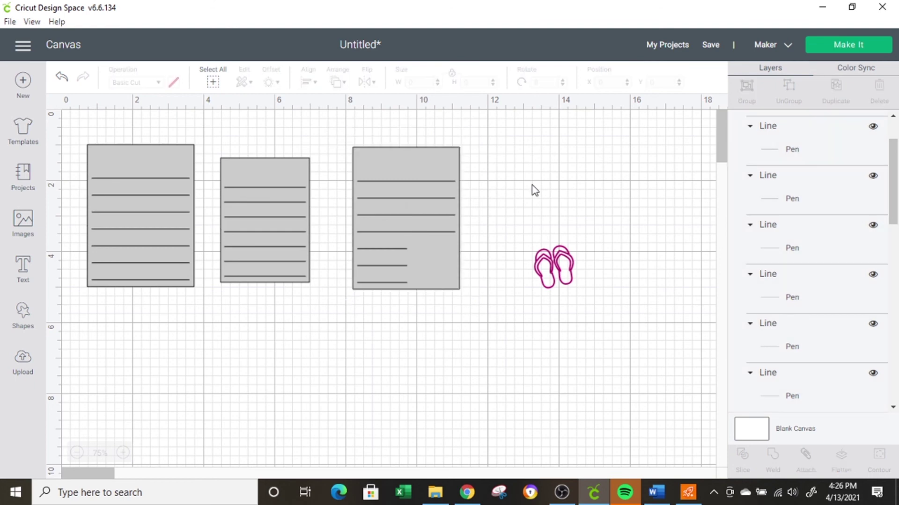
Step: Place the flip-flops beside the shortened lines at about X 9.99, Y 3.82 and attach them with the lines to the card
drag(543, 272, 424, 266)
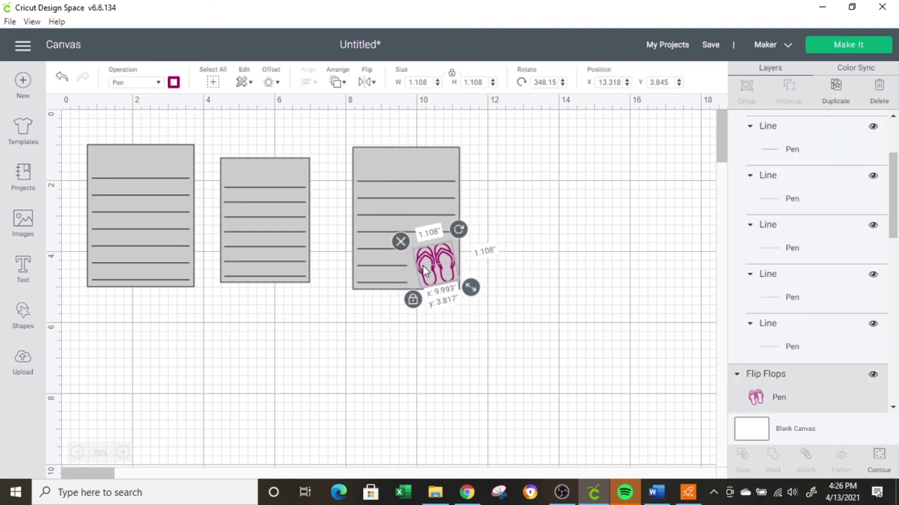
click(479, 198)
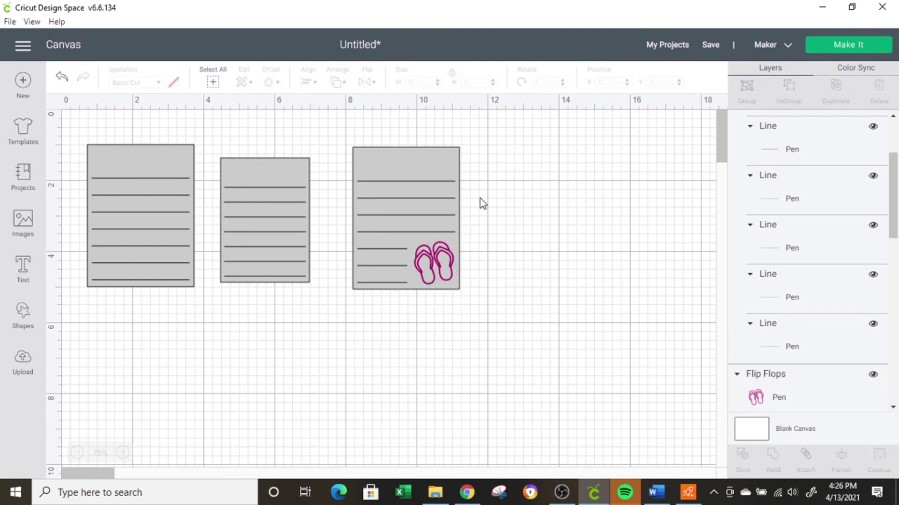
drag(349, 134, 480, 322)
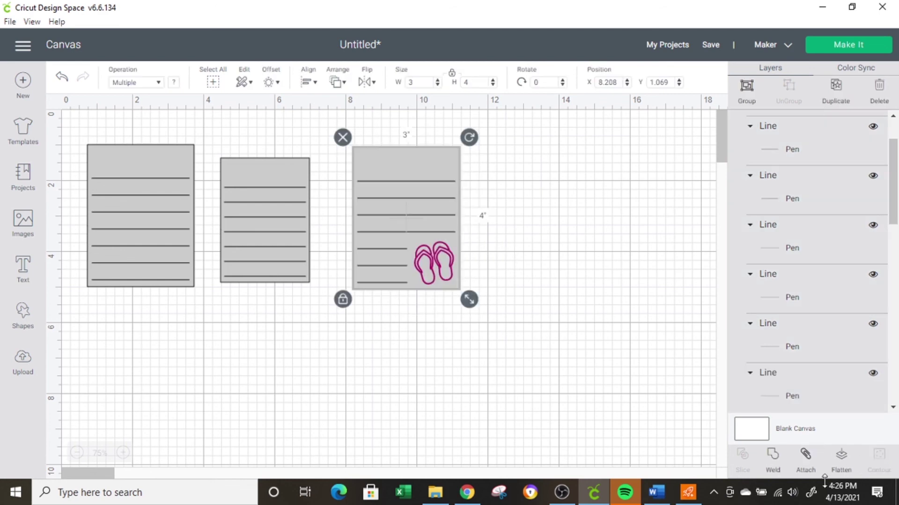
click(806, 458)
click(561, 274)
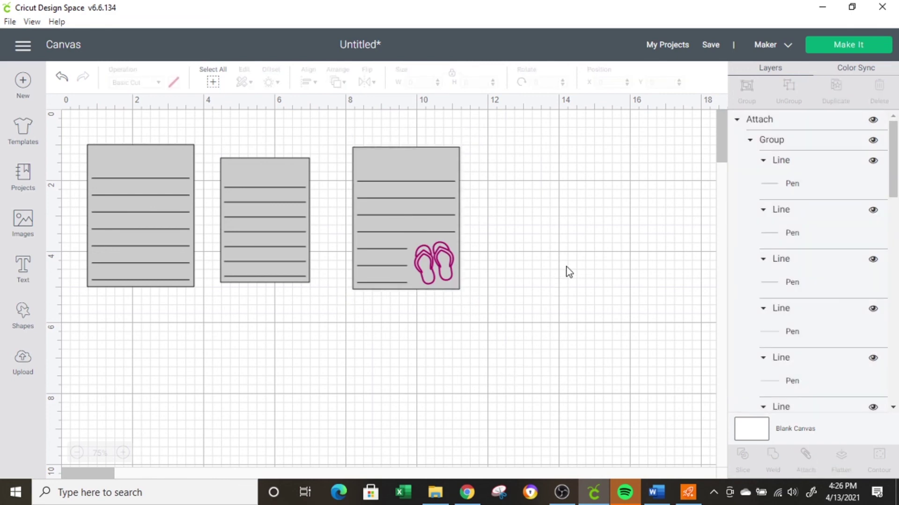